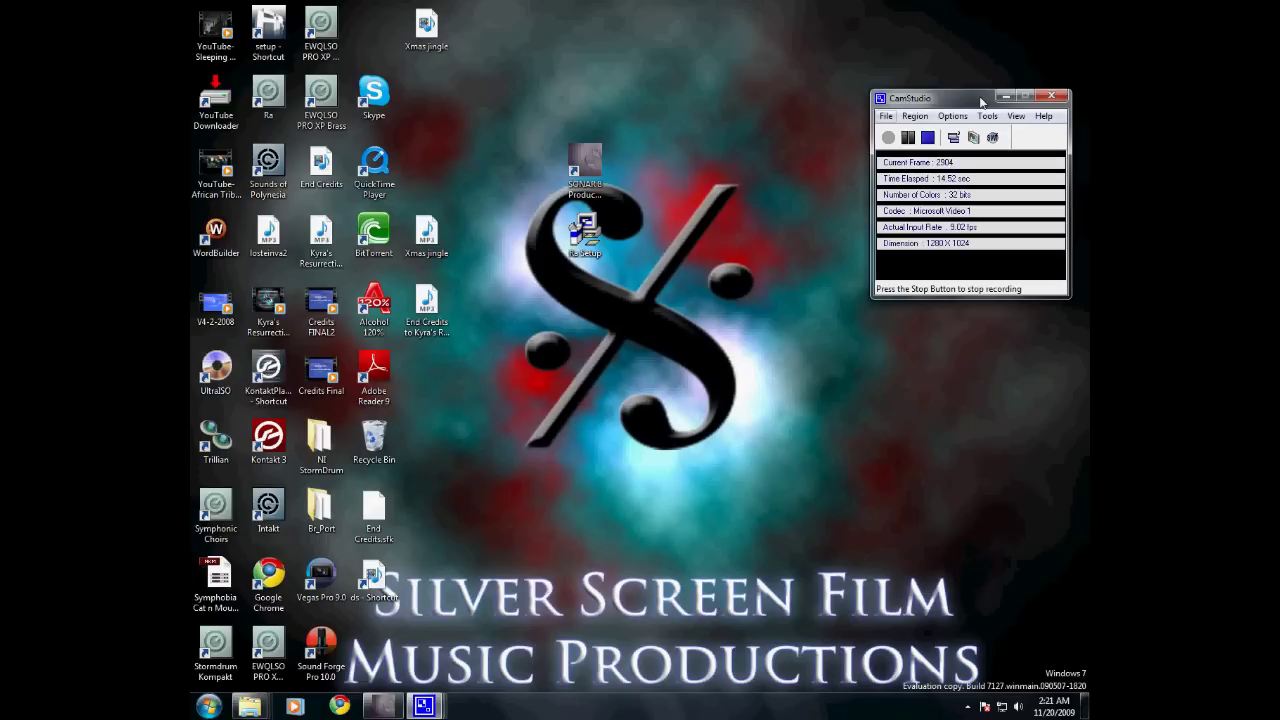
# Step: Select the Ra Setup installer icon on the desktop instead of the SONAR shortcut
pyautogui.click(597, 199)
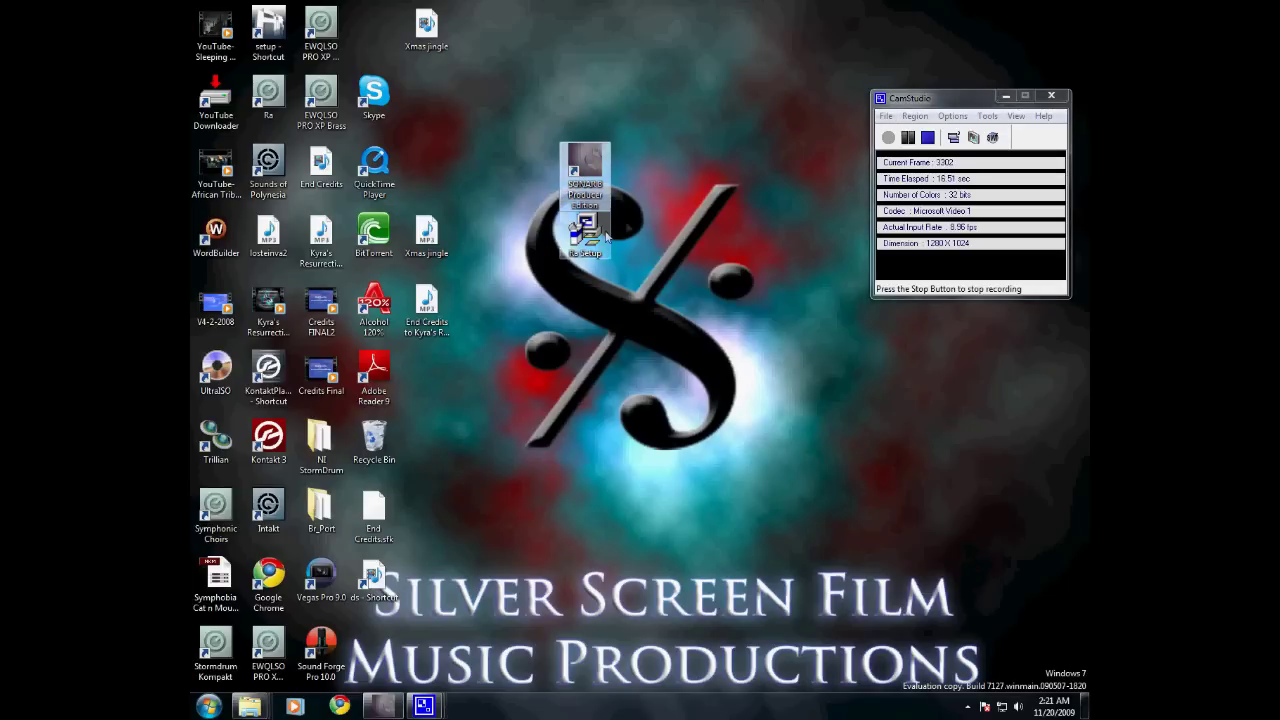
pyautogui.moveTo(740, 282); pyautogui.dragTo(600, 214)
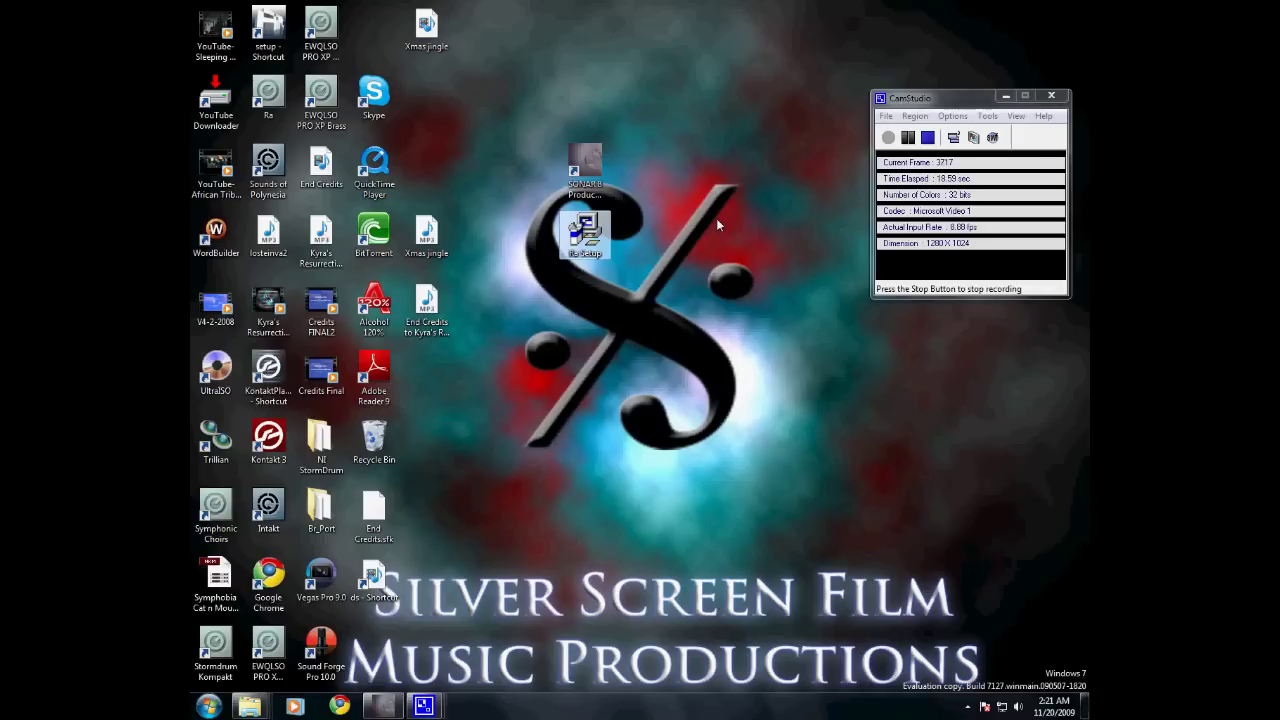
# Step: Launch the Ra Setup installer and accept the East West licence agreement
pyautogui.doubleClick(581, 240)
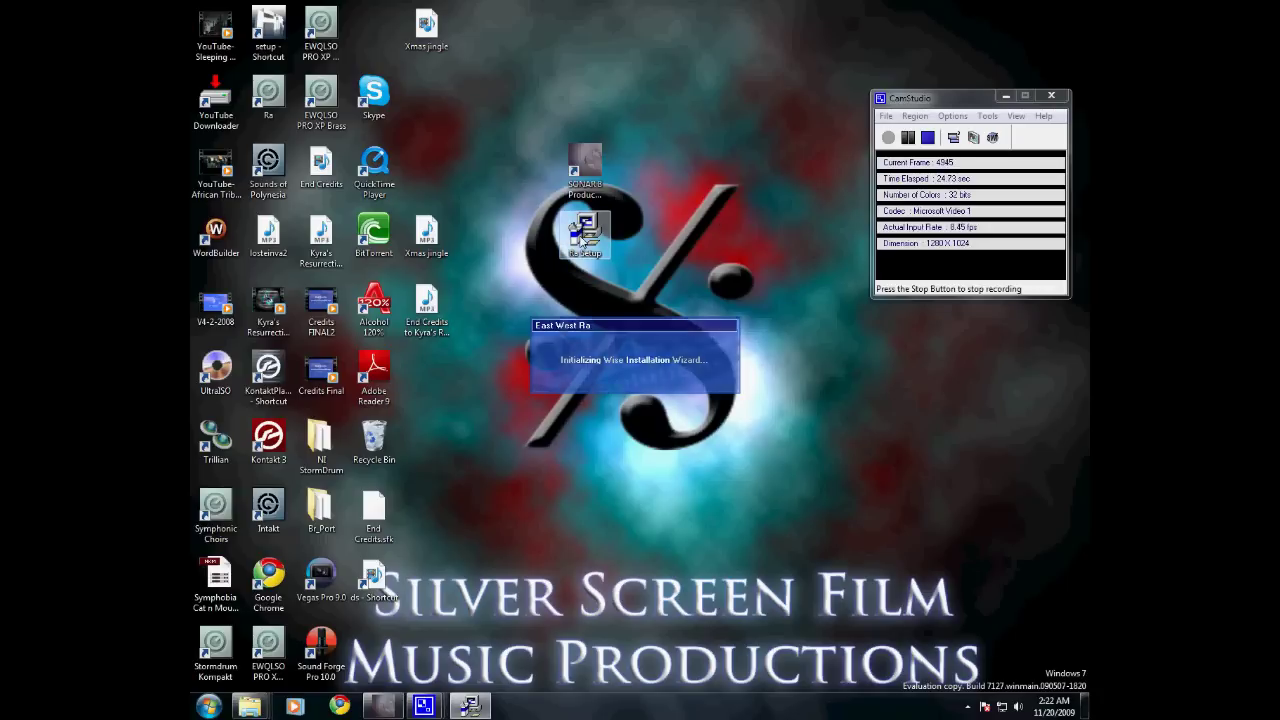
pyautogui.click(706, 467)
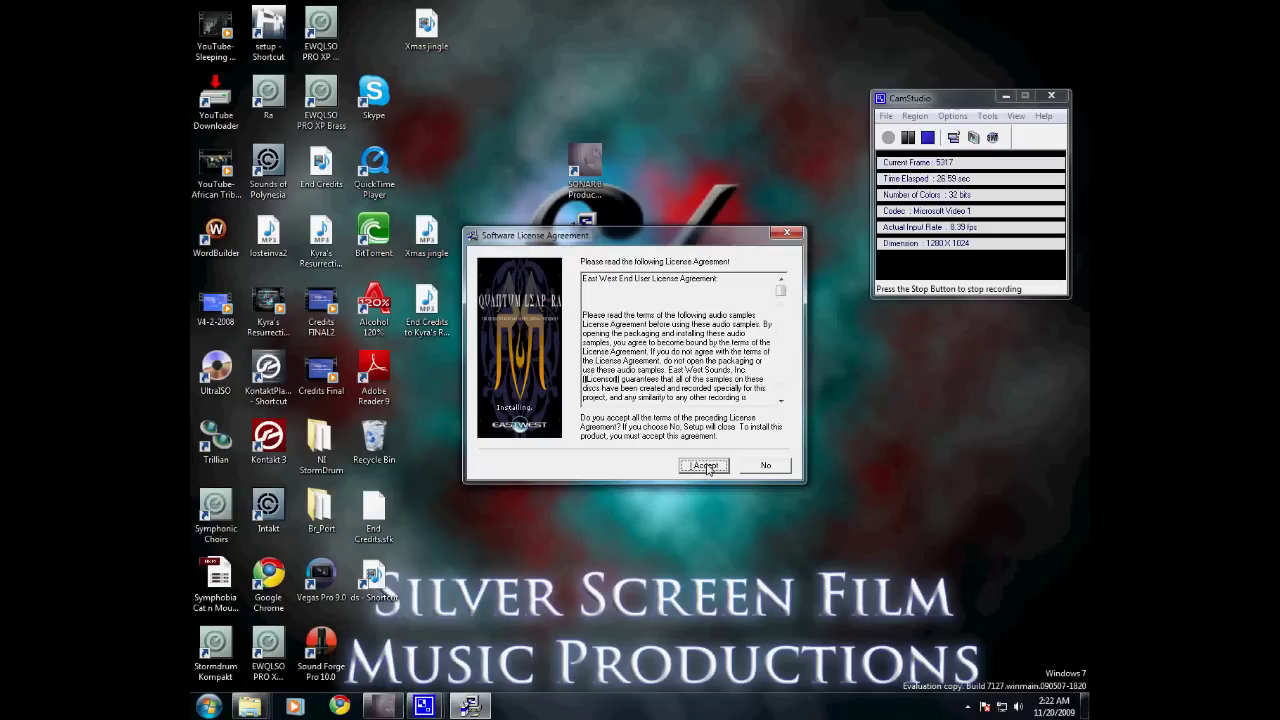
pyautogui.click(706, 467)
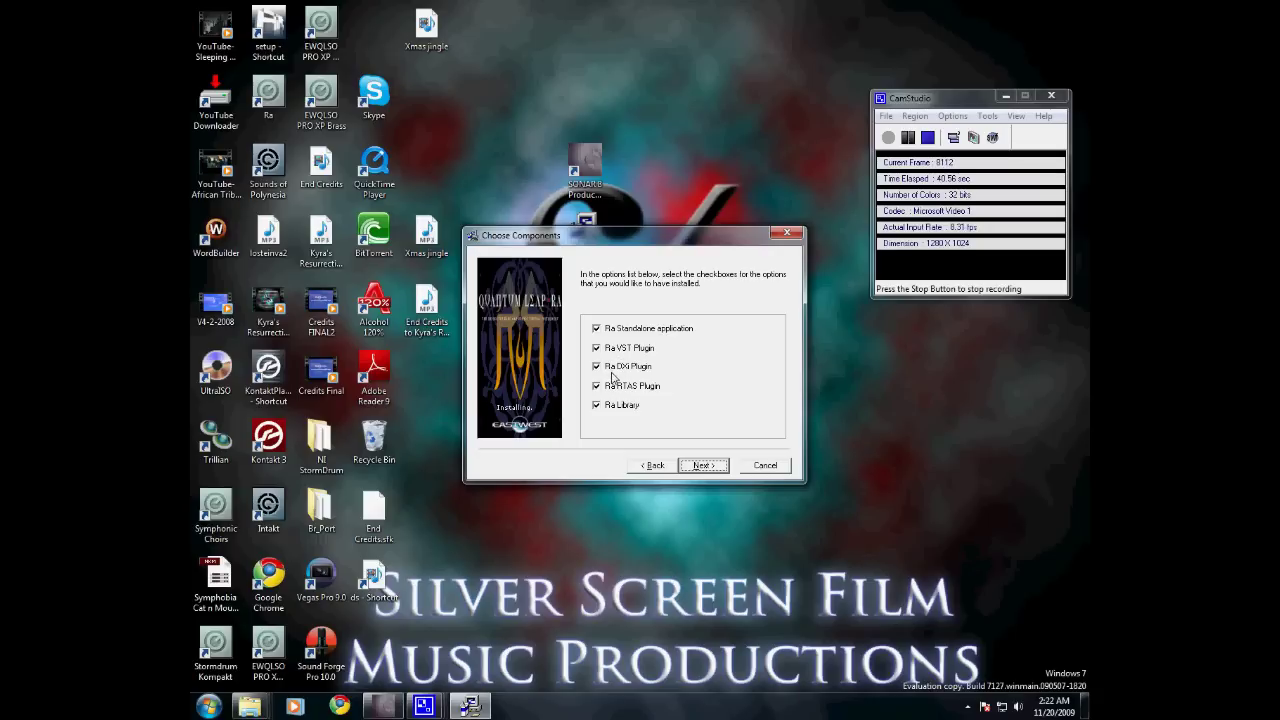
# Step: Keep all components and the default Ra and Library folders, choosing a specific VST plugin folder
pyautogui.moveTo(646, 240); pyautogui.dragTo(655, 316)
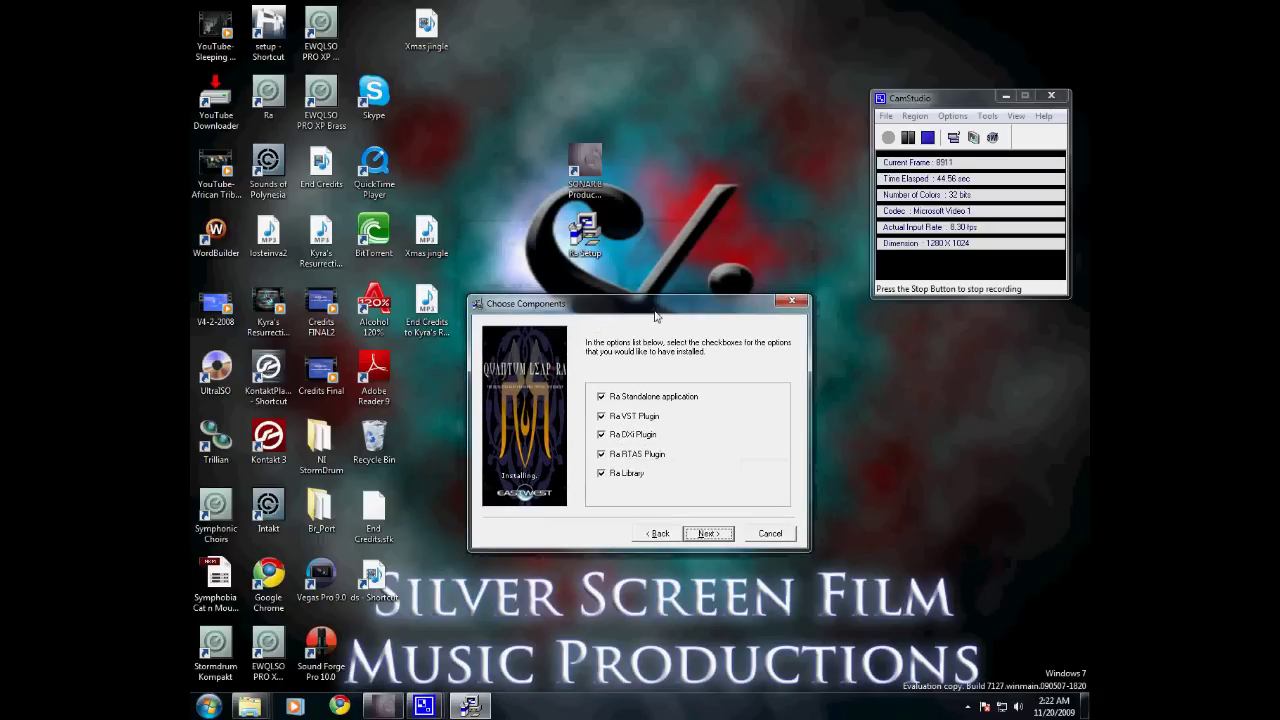
pyautogui.click(706, 533)
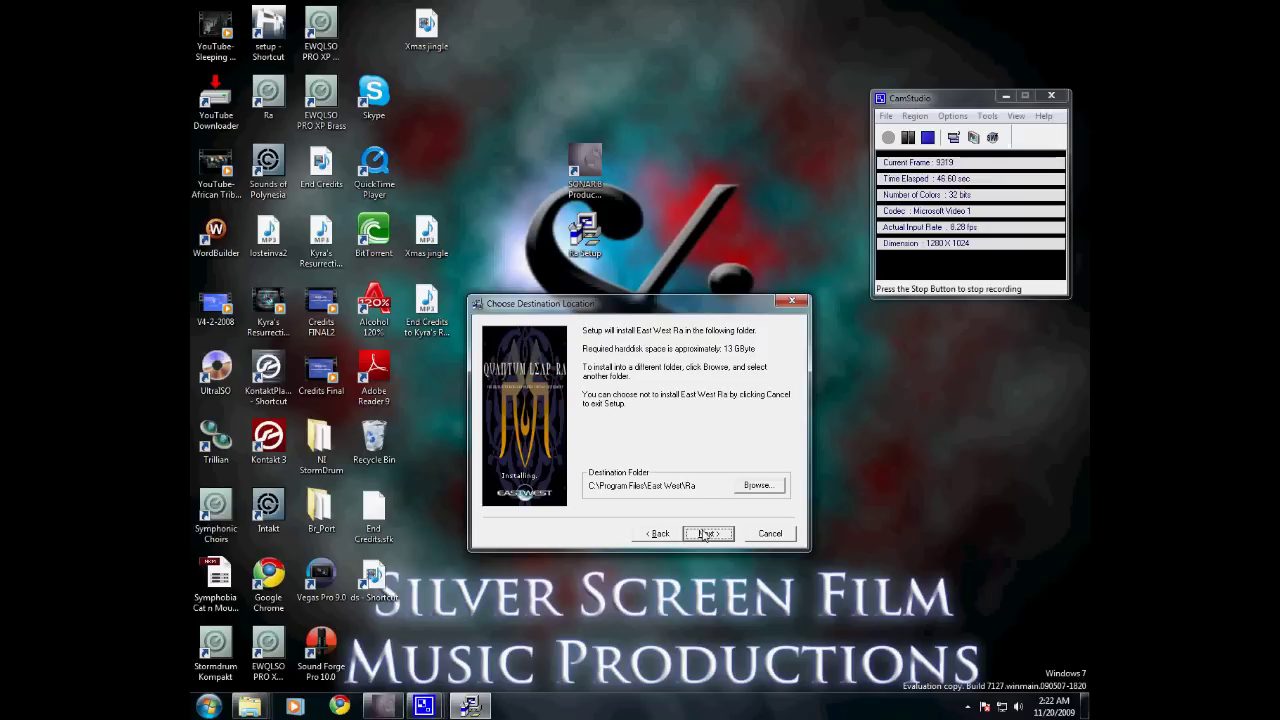
pyautogui.click(706, 534)
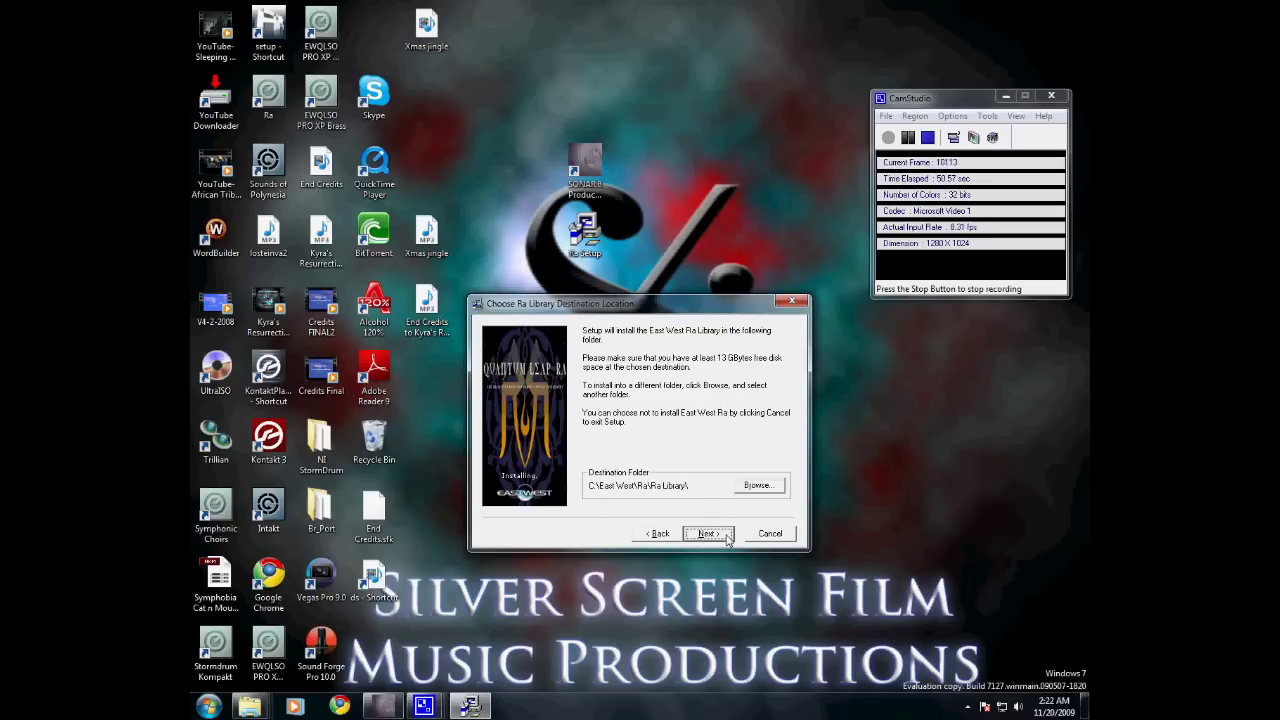
pyautogui.click(727, 535)
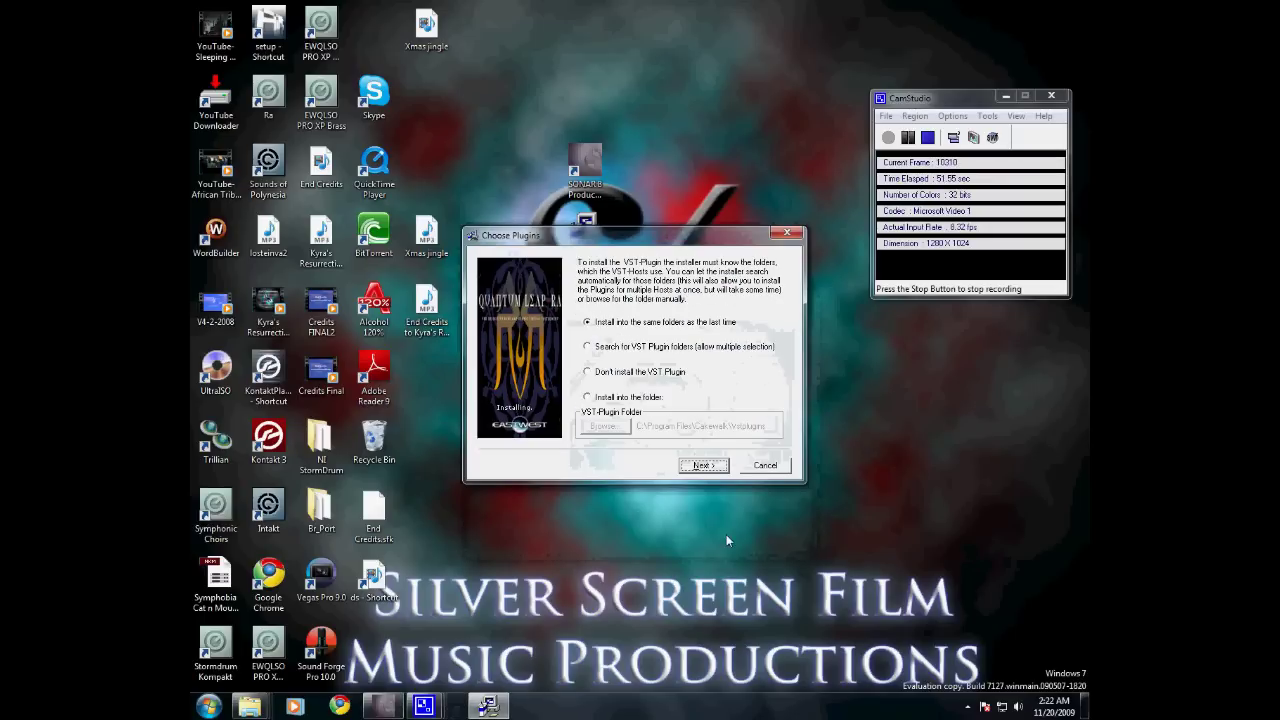
pyautogui.click(641, 398)
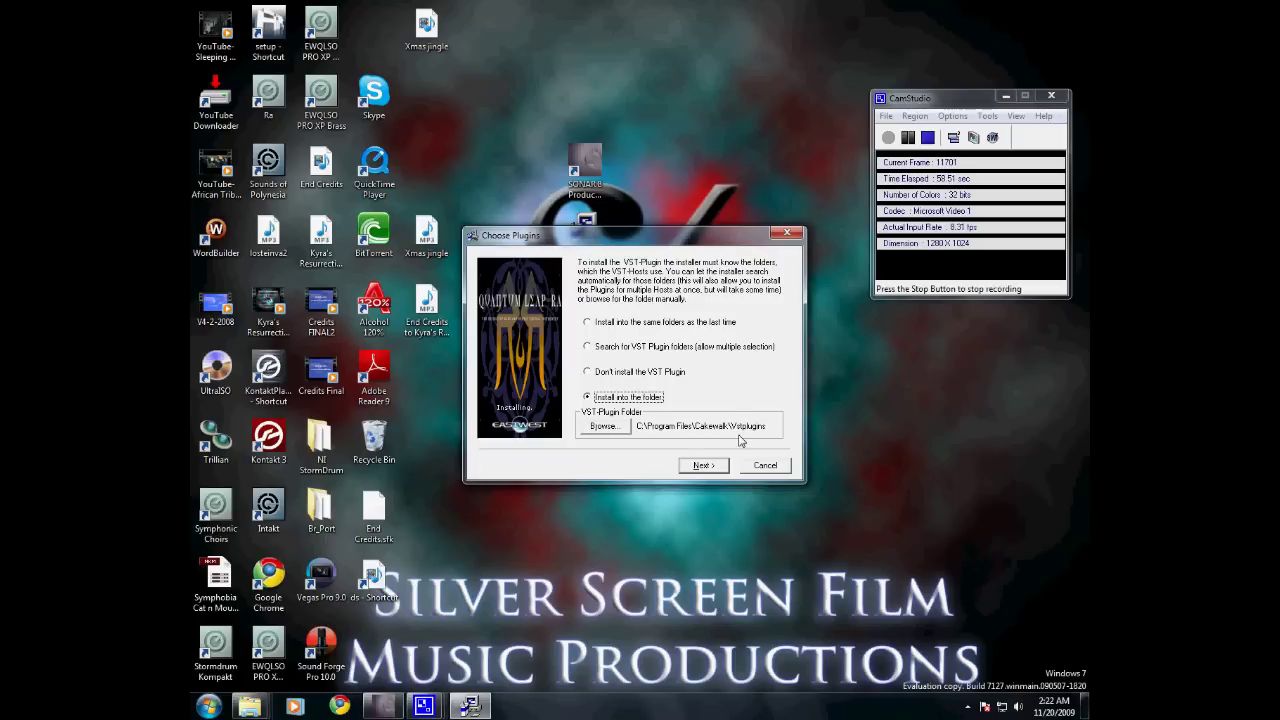
# Step: Browse to C:\Program Files\Cakewalk\Vstplugins in Explorer and look through its plugins
pyautogui.click(209, 706)
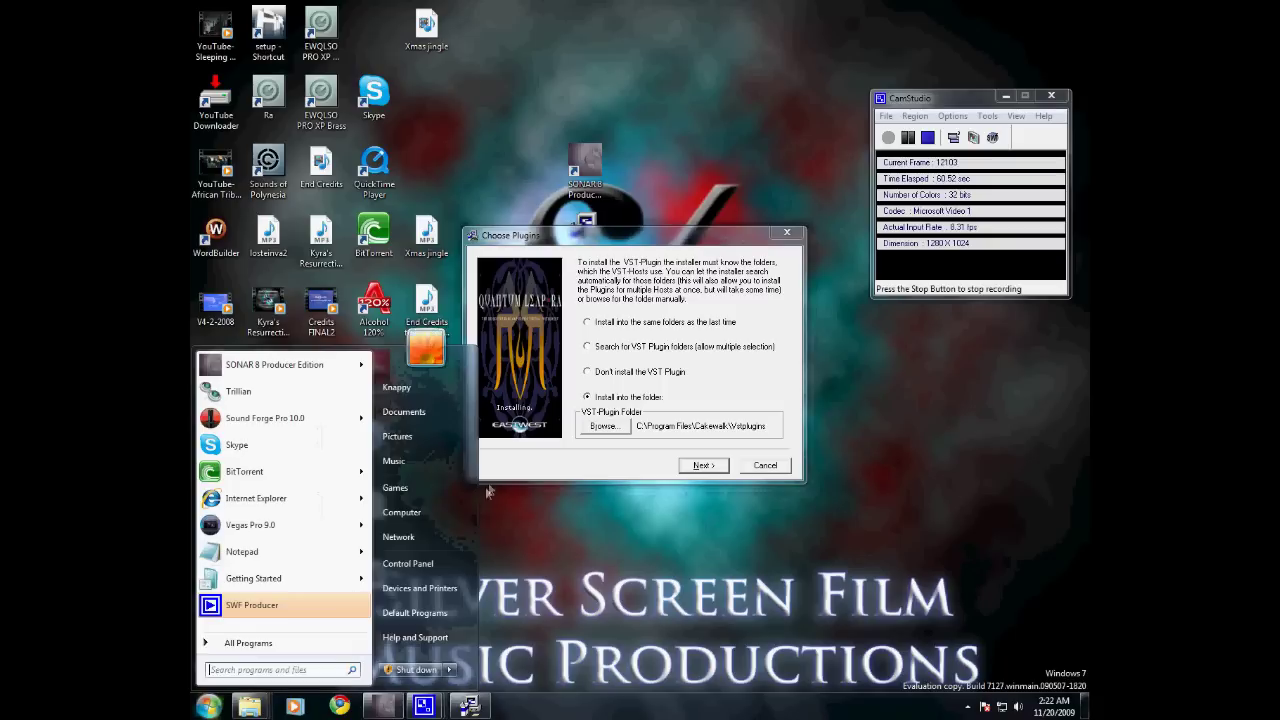
pyautogui.click(452, 513)
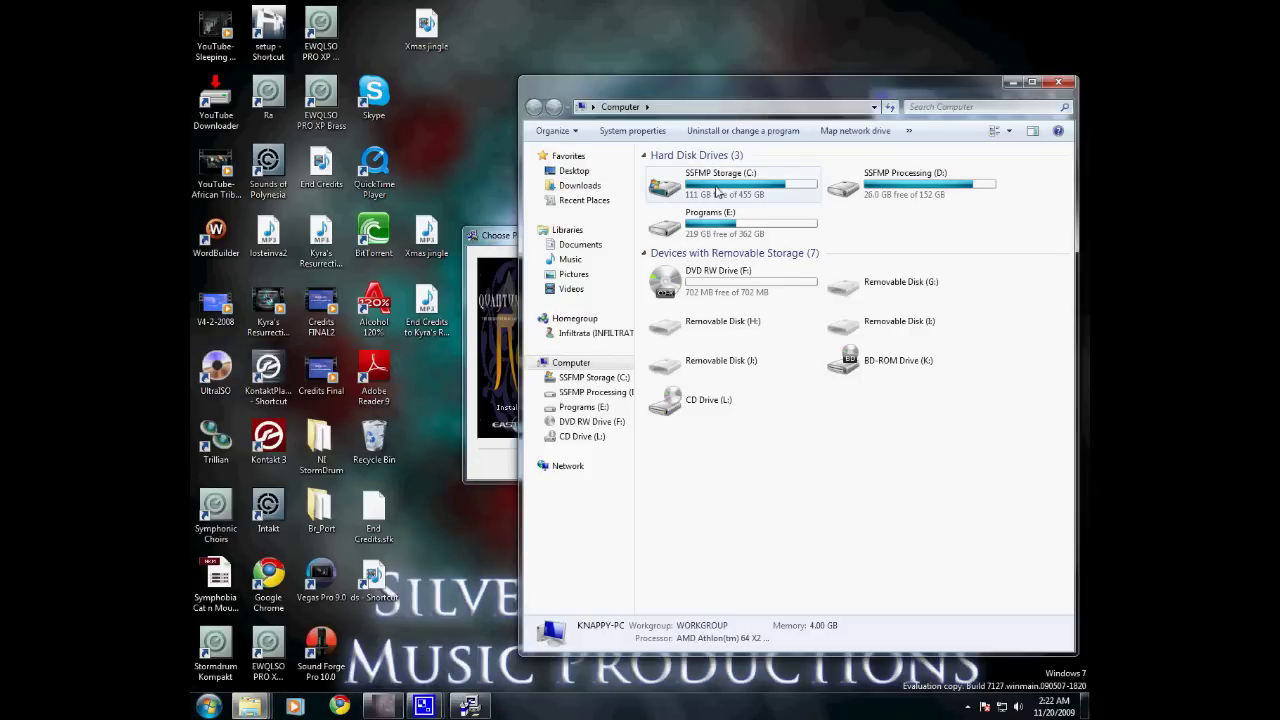
pyautogui.doubleClick(716, 192)
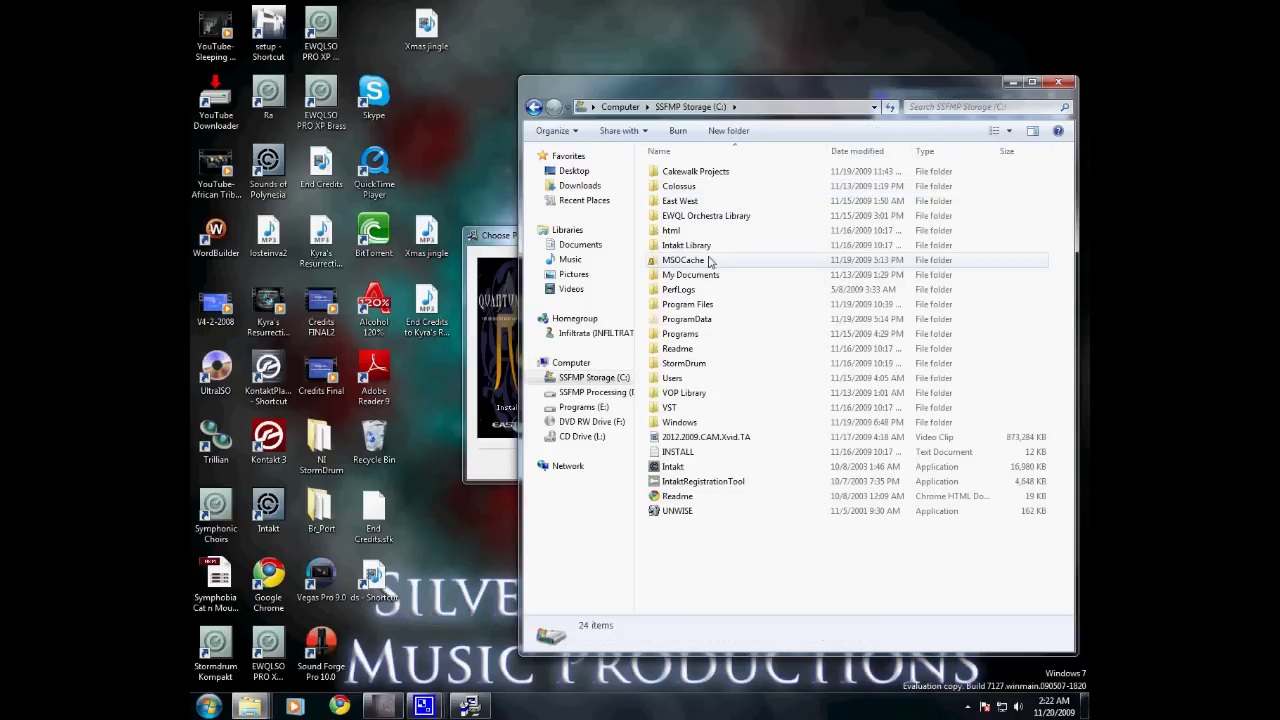
pyautogui.doubleClick(713, 304)
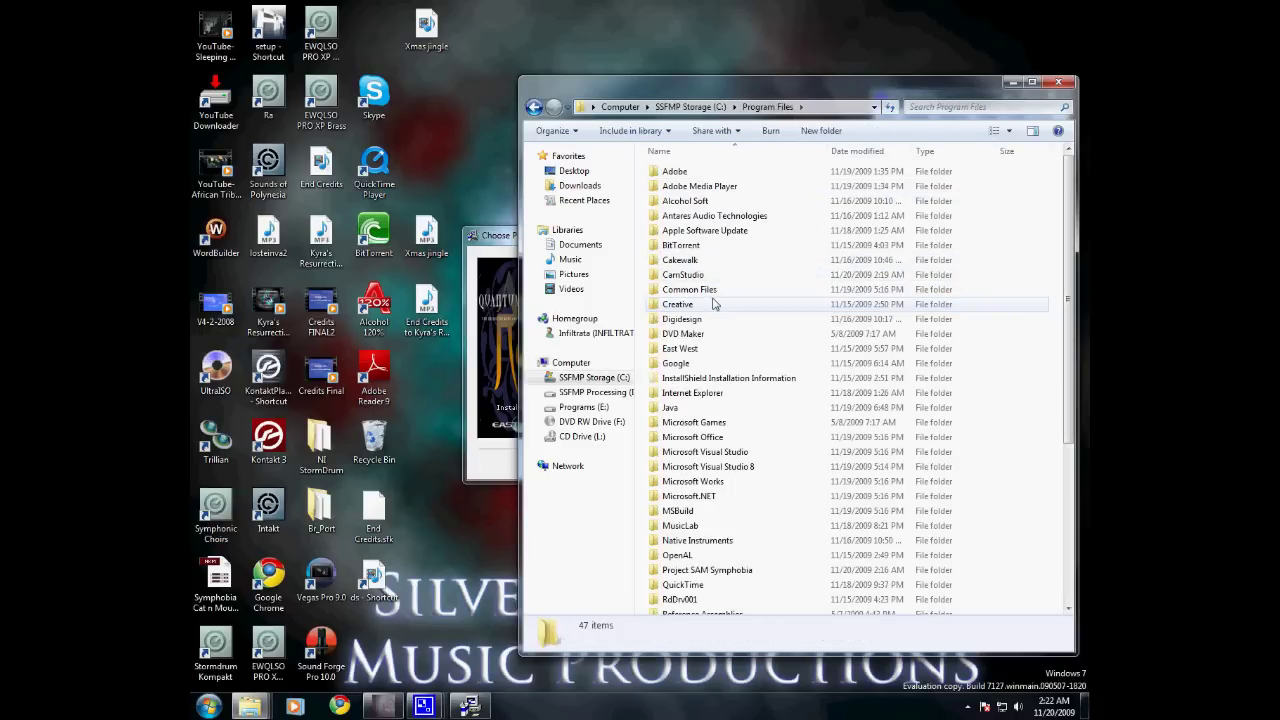
pyautogui.doubleClick(709, 262)
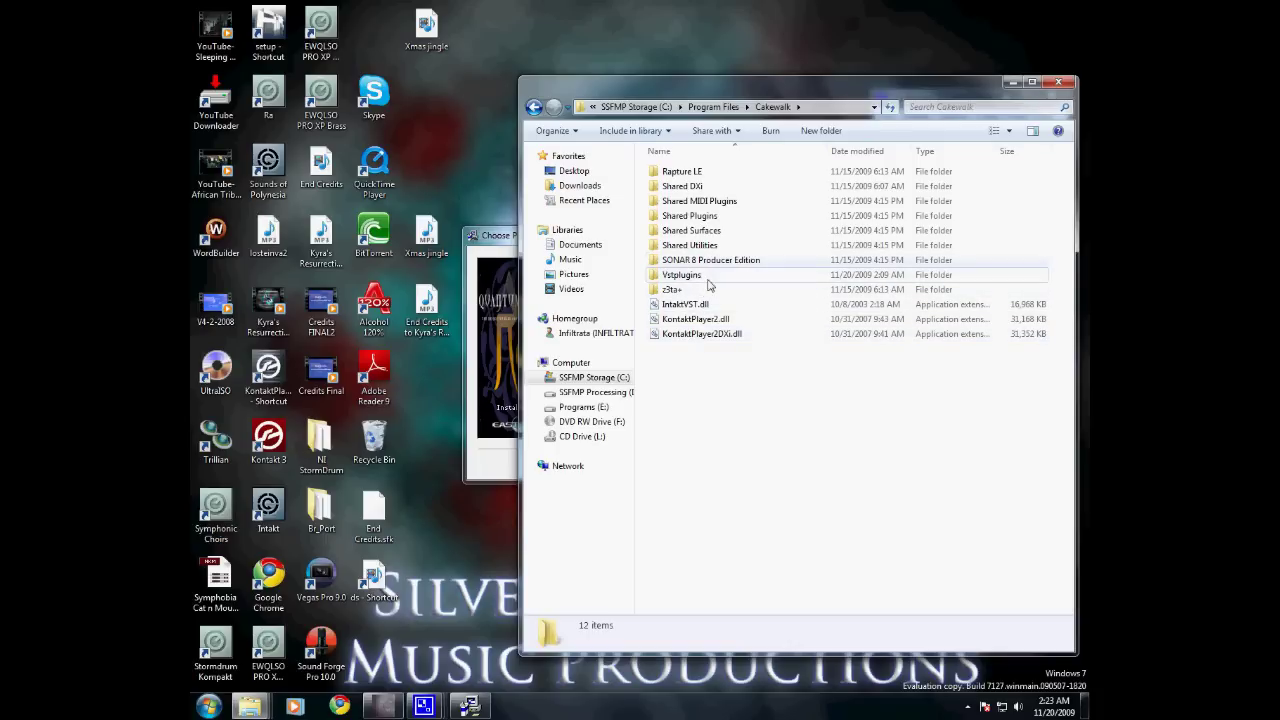
pyautogui.doubleClick(690, 275)
pyautogui.scroll(-2, 730, 385)
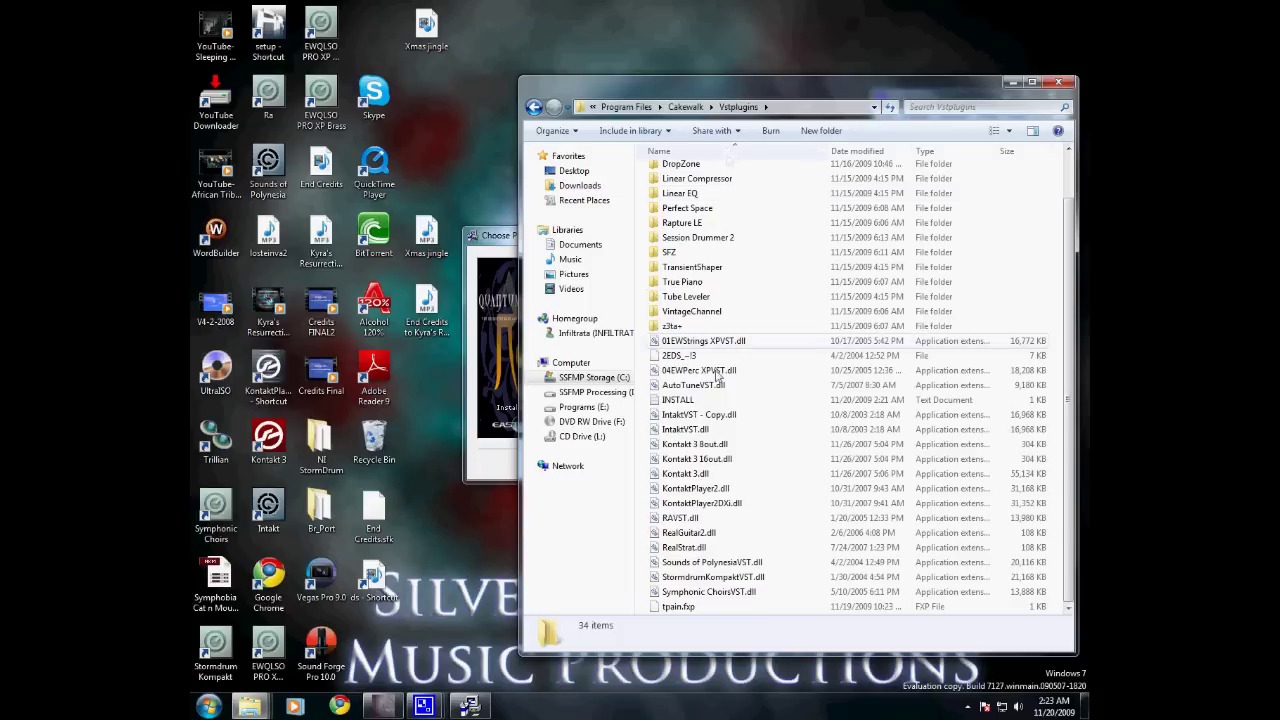
# Step: Return to the refreshed Cakewalk folder and bring the Ra installer's plugin page forward
pyautogui.click(680, 109)
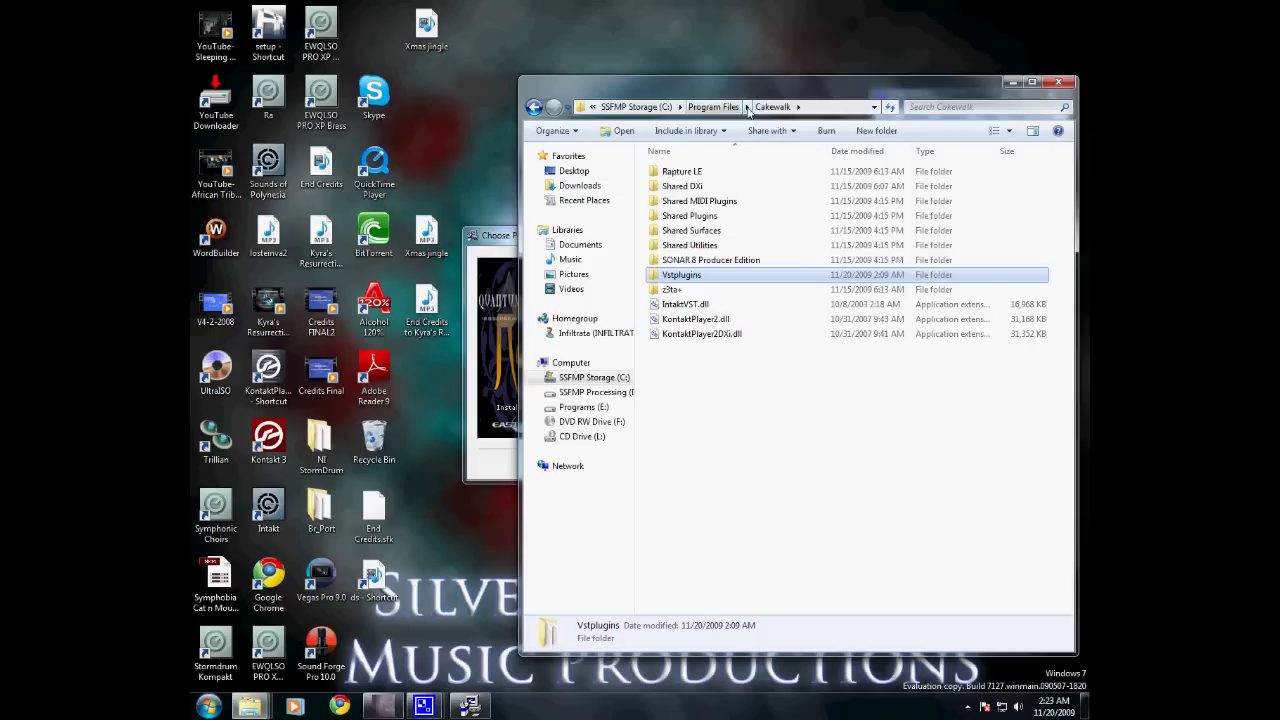
pyautogui.click(772, 107)
pyautogui.click(504, 241)
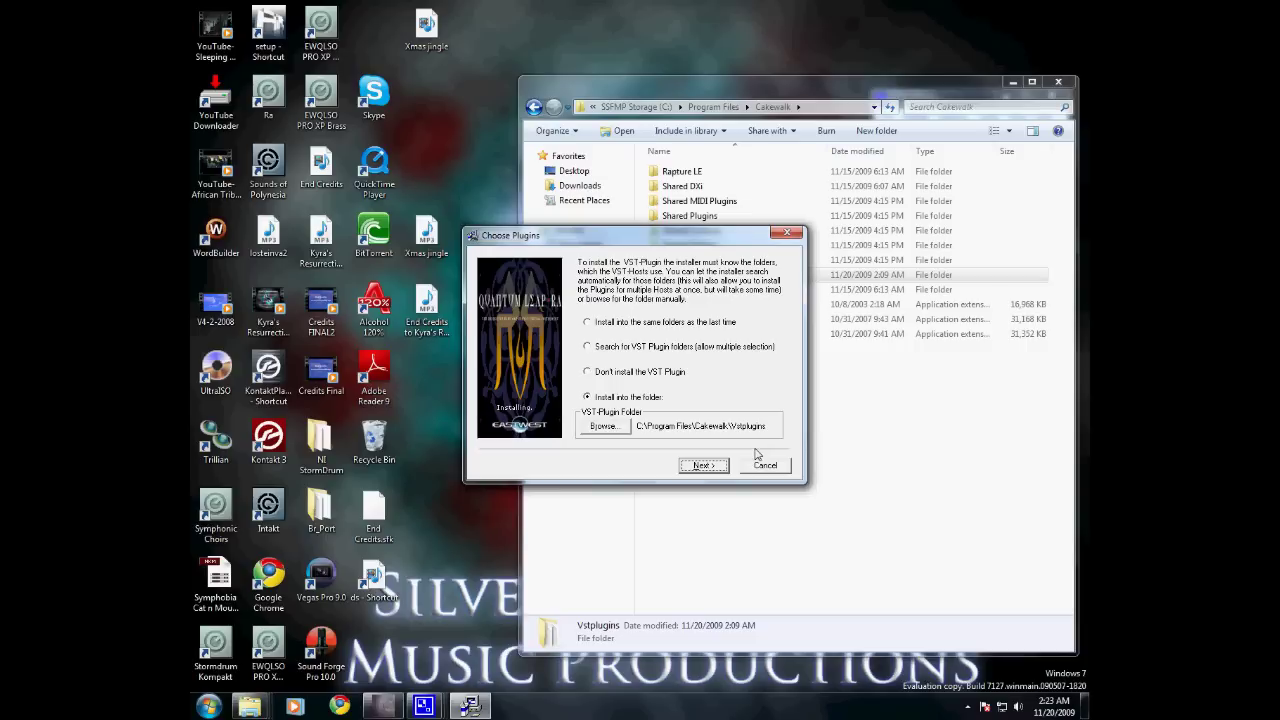
# Step: Confirm the Vstplugins folder, default RTAS folder, file backups and program group to start installing
pyautogui.click(714, 467)
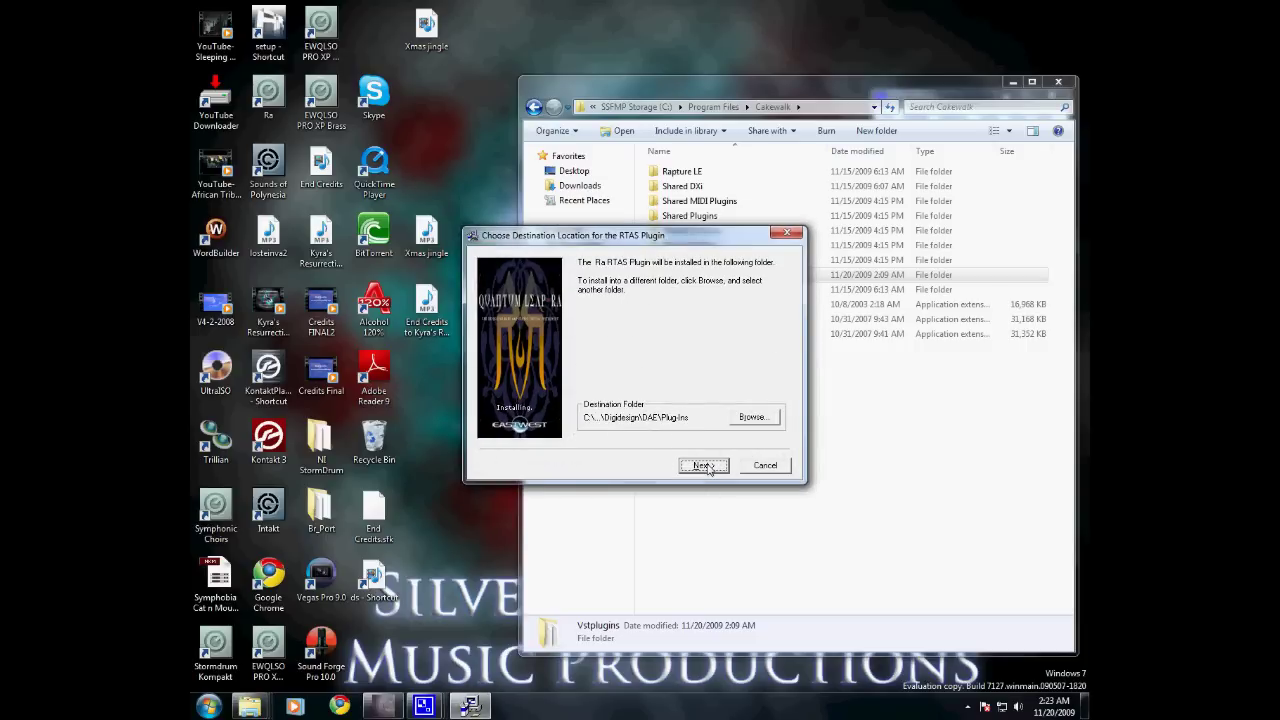
pyautogui.click(705, 466)
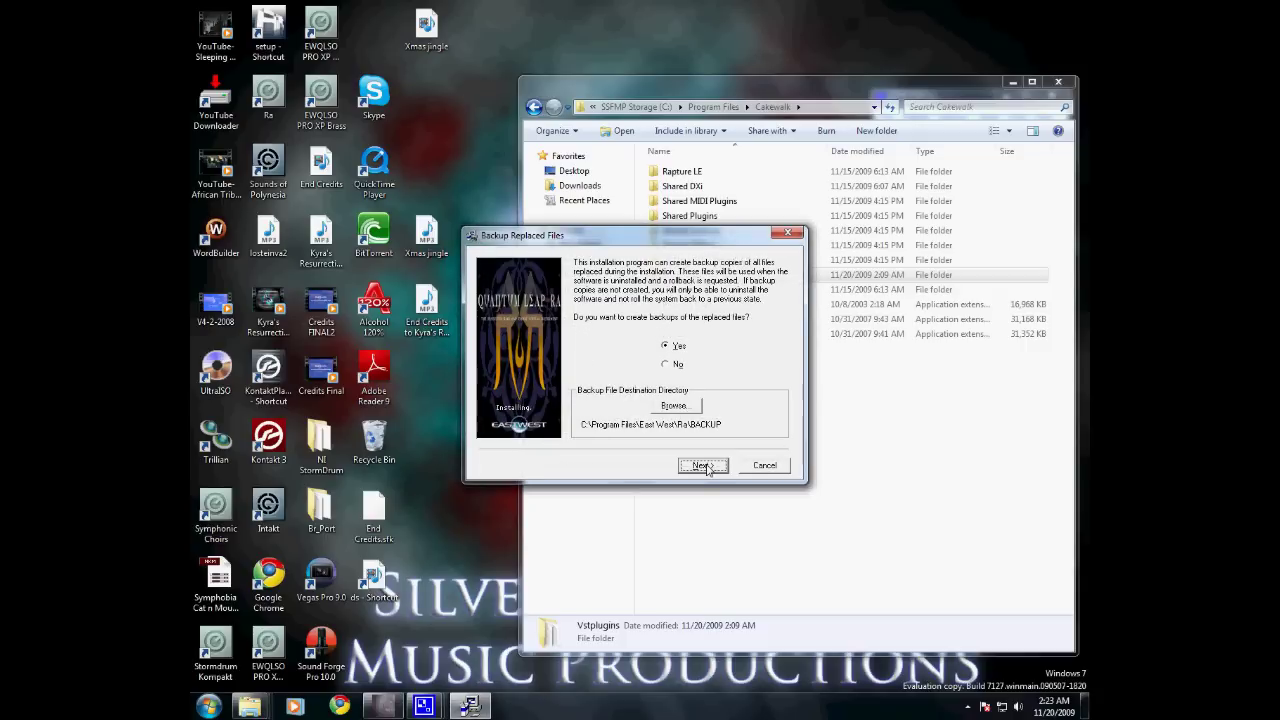
pyautogui.click(705, 466)
pyautogui.click(705, 466)
pyautogui.click(705, 466)
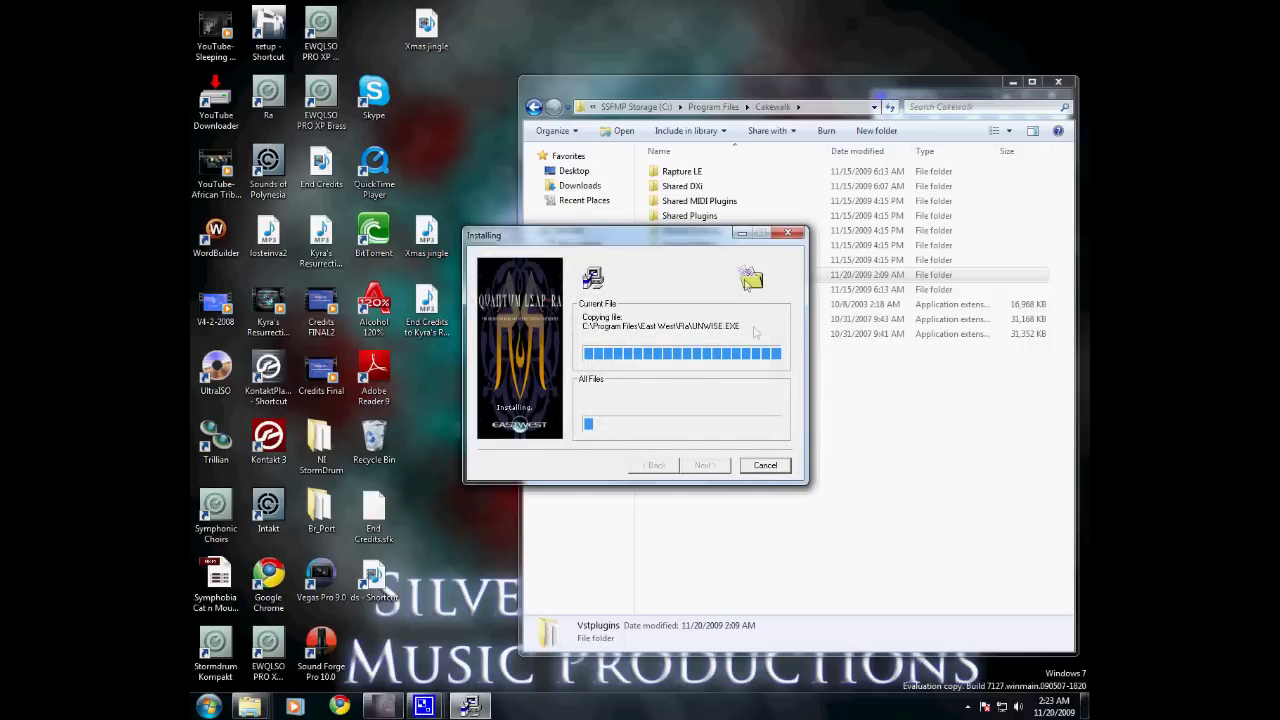
# Step: Resume the installation after the cancel prompt and minimize the Explorer window
pyautogui.click(766, 467)
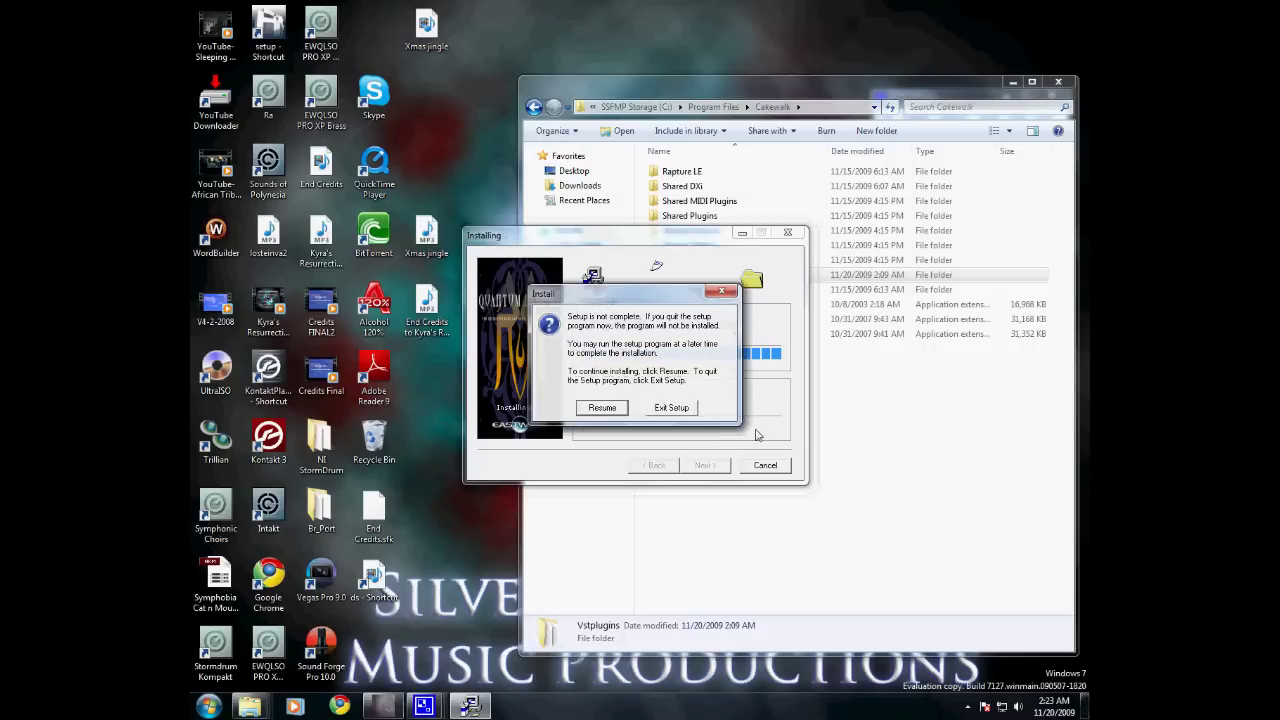
pyautogui.click(604, 403)
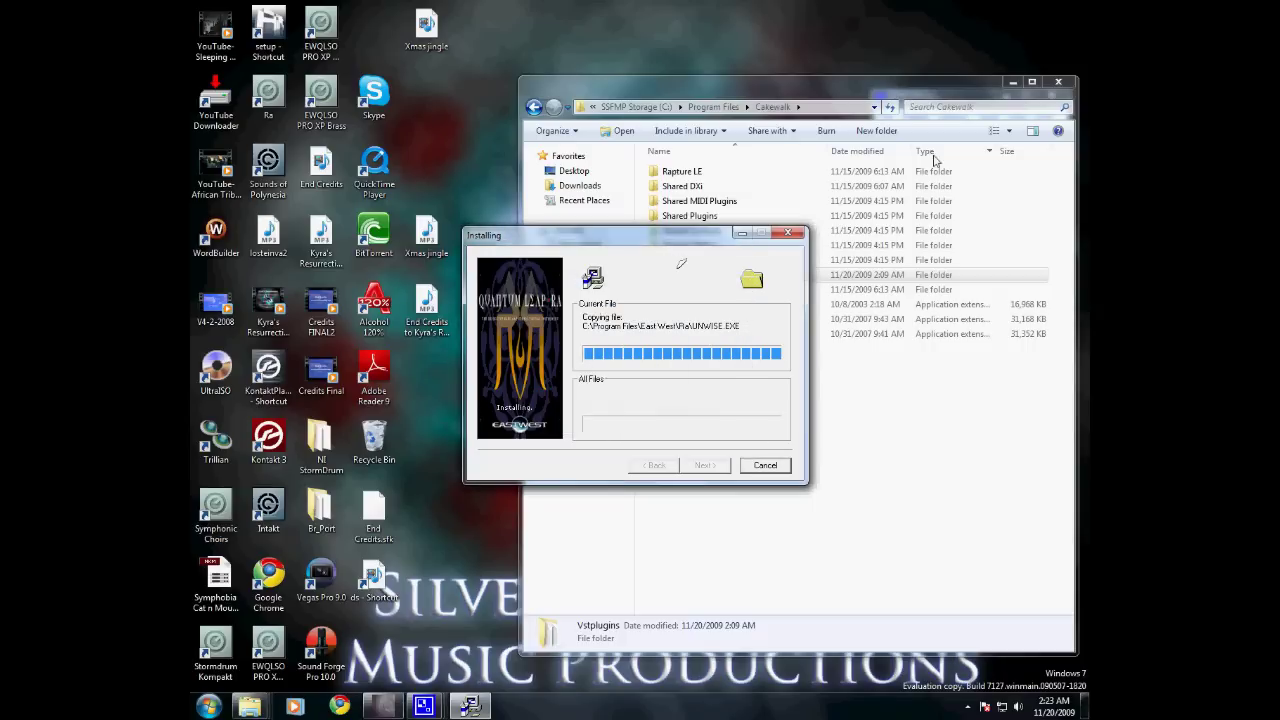
pyautogui.click(1013, 81)
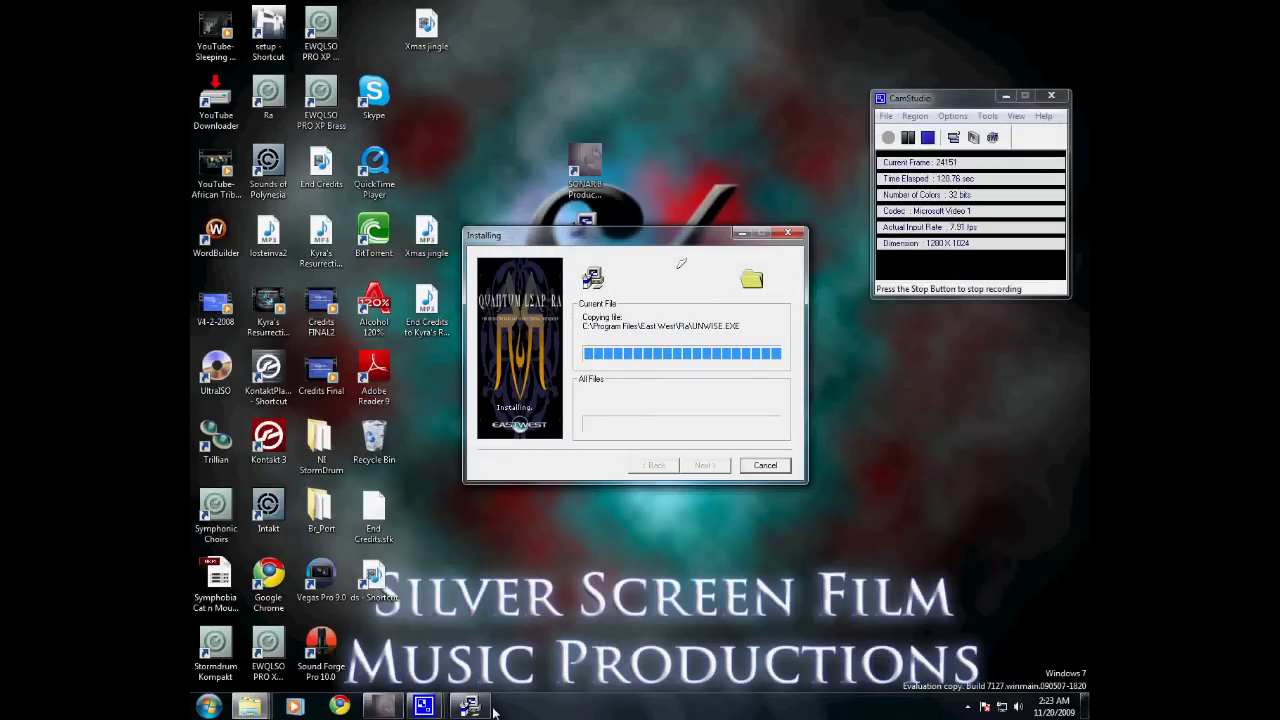
# Step: Minimize the Graphic EQ, Kontakt Percussion, Sony Reverb and Synth Rack windows in SONAR
pyautogui.click(382, 706)
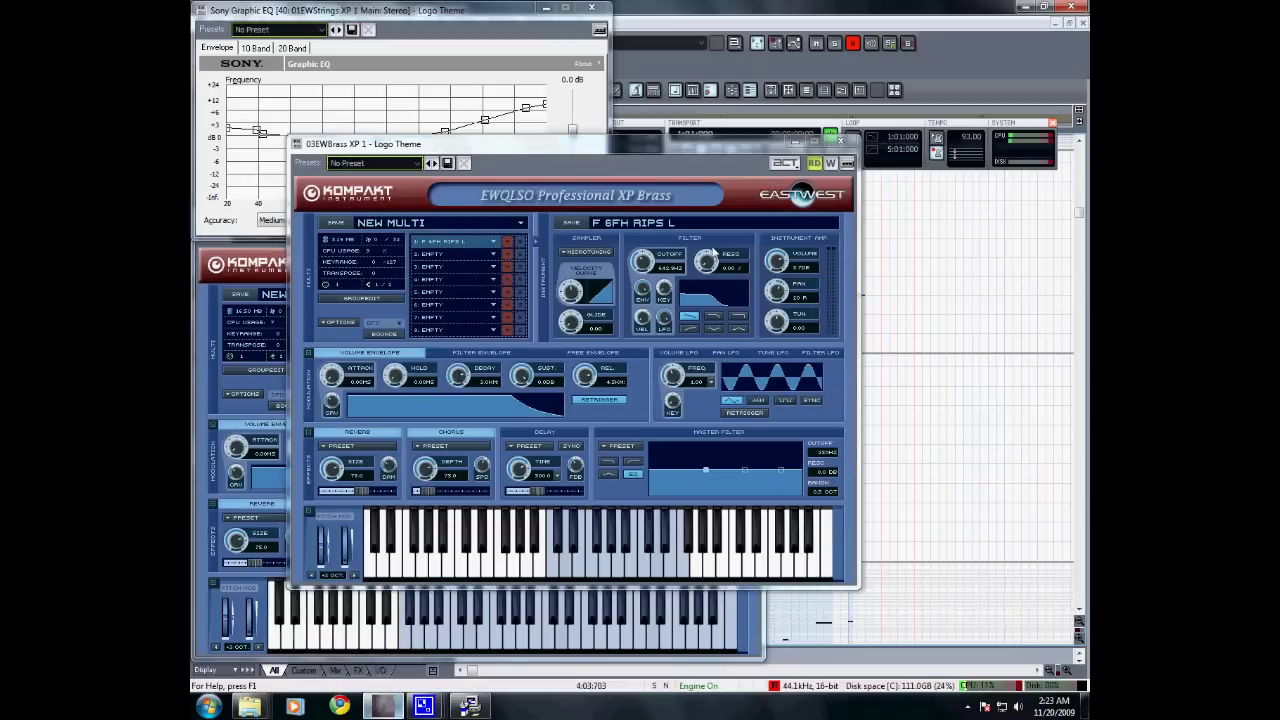
pyautogui.click(546, 9)
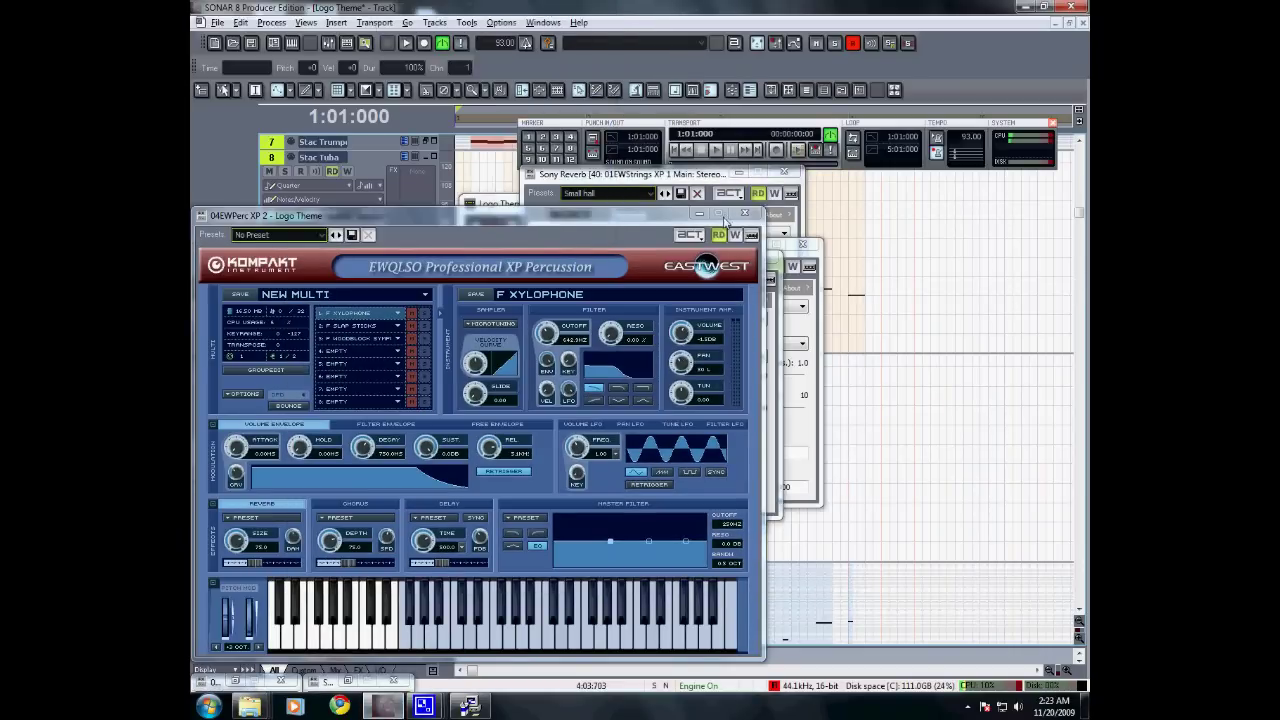
pyautogui.click(722, 213)
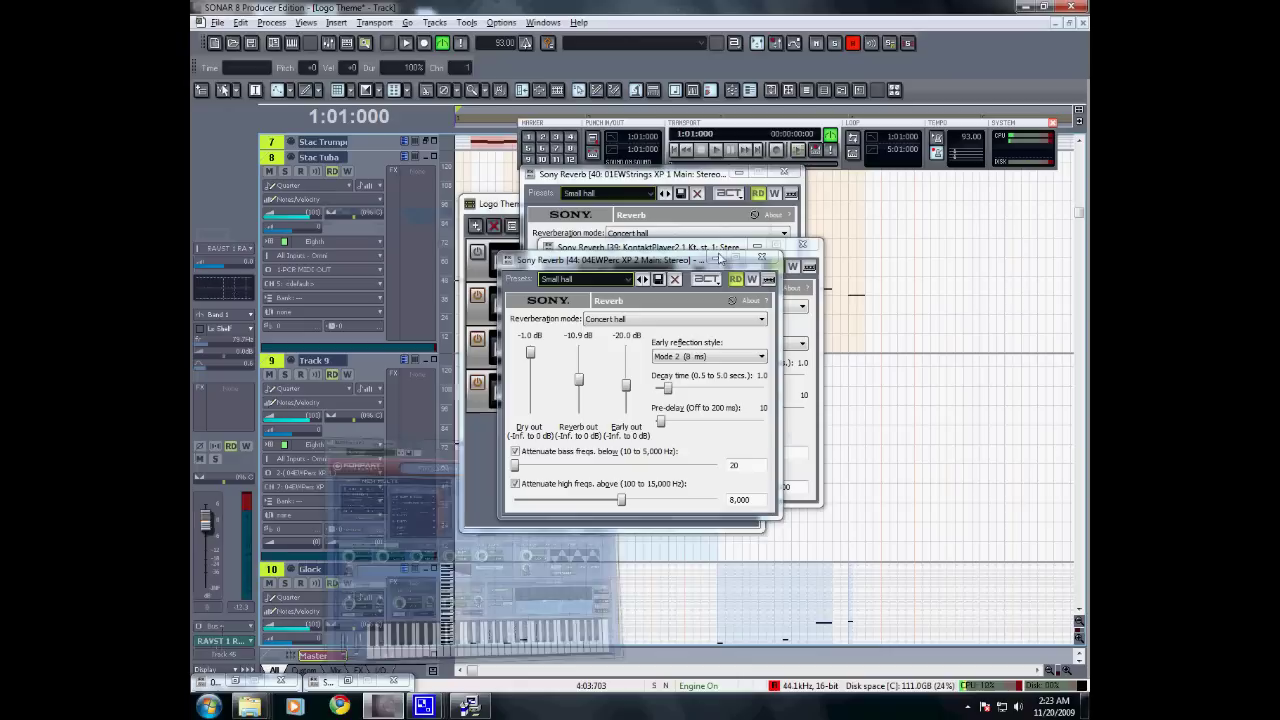
pyautogui.click(738, 173)
pyautogui.click(698, 205)
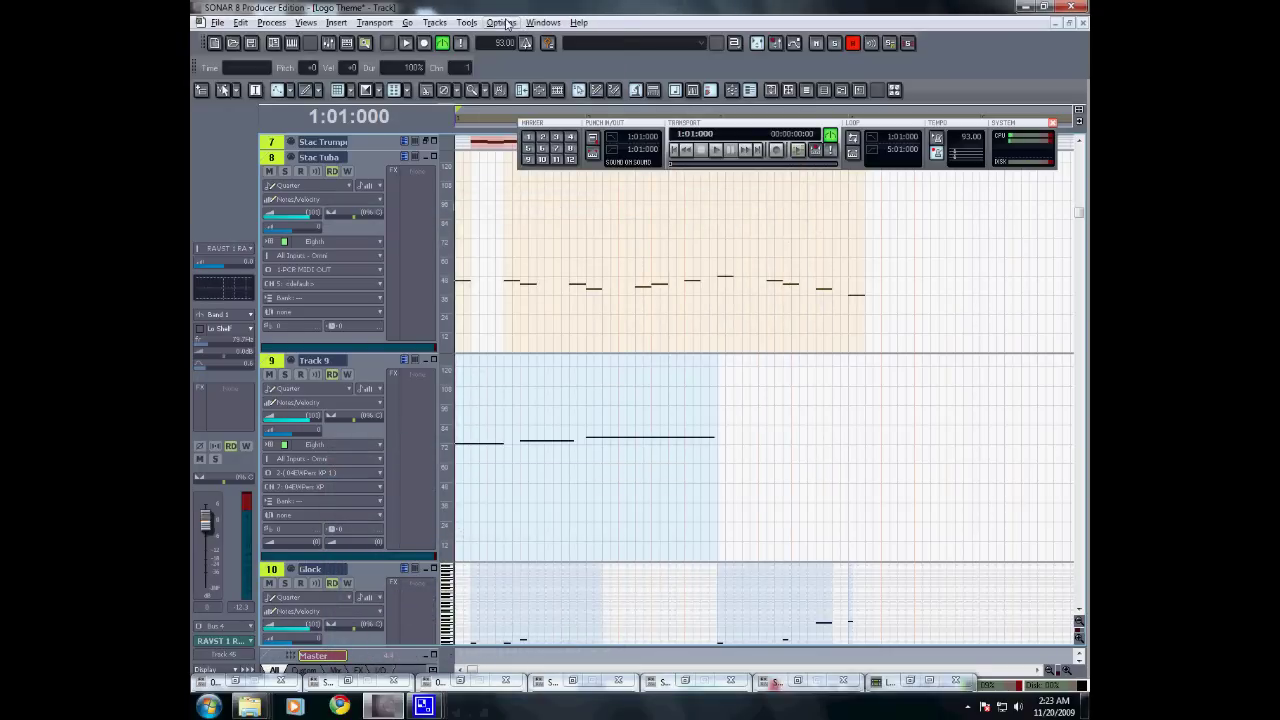
# Step: Scan the VST folders from Options > Global's VST Plug-ins settings to detect RAVST.dll
pyautogui.click(501, 22)
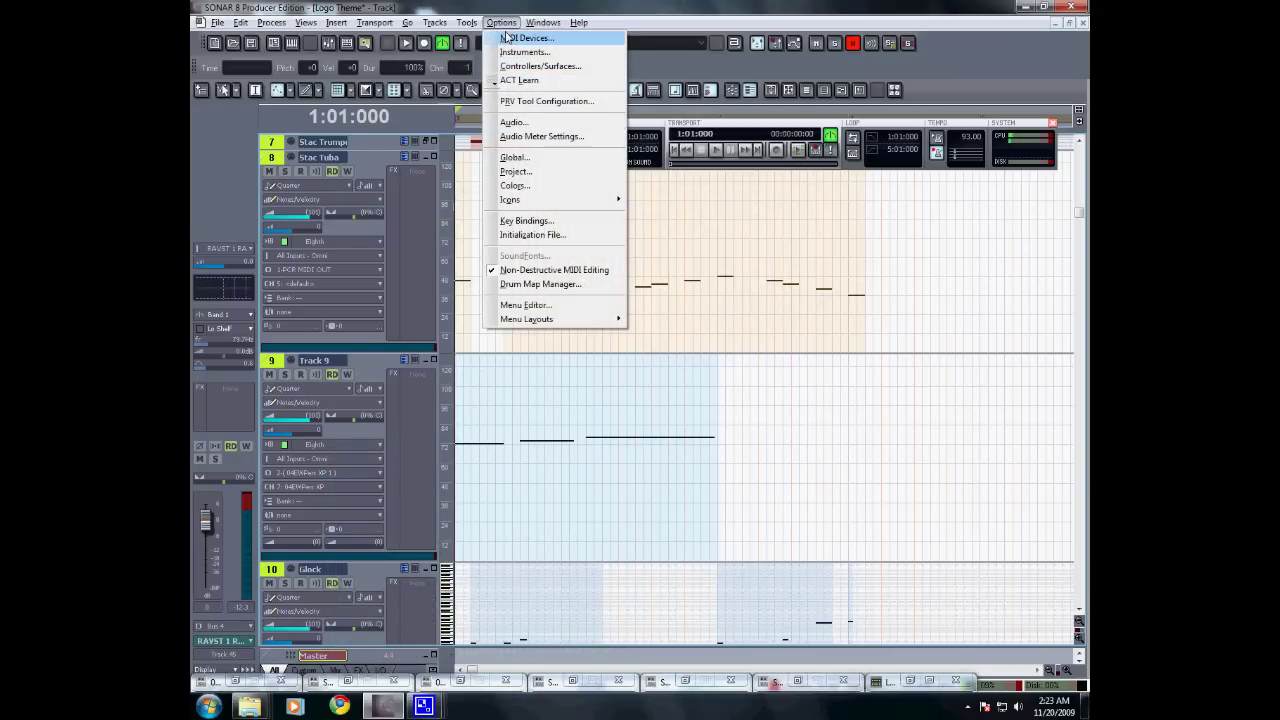
pyautogui.click(514, 157)
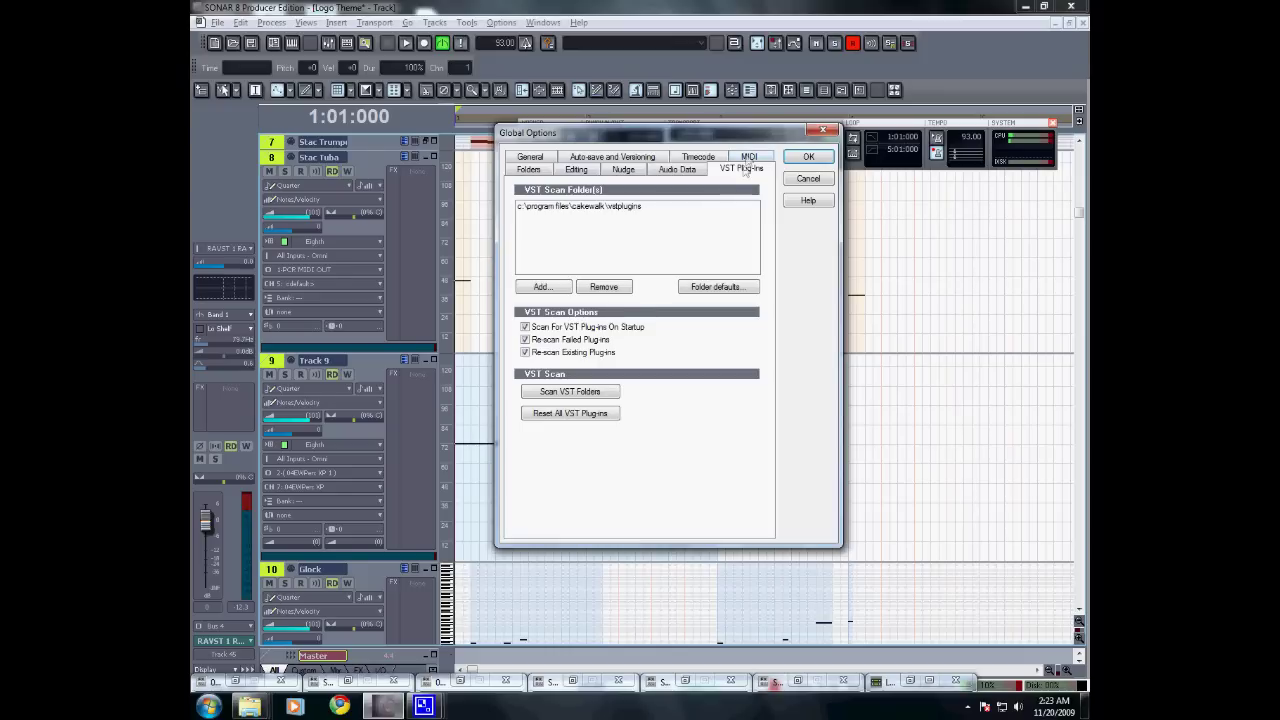
pyautogui.click(594, 395)
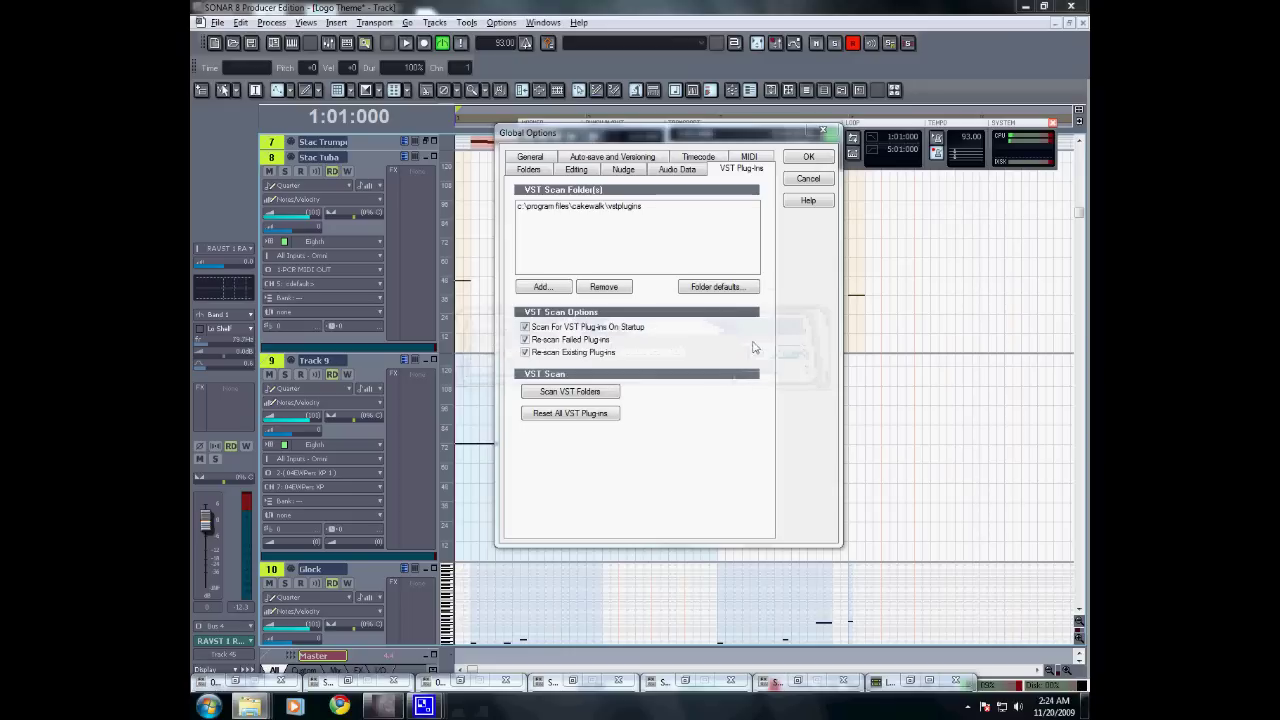
# Step: Close Global Options, show the Synth Rack with Alt+8, and delete the old RAVST 1 synth
pyautogui.click(804, 159)
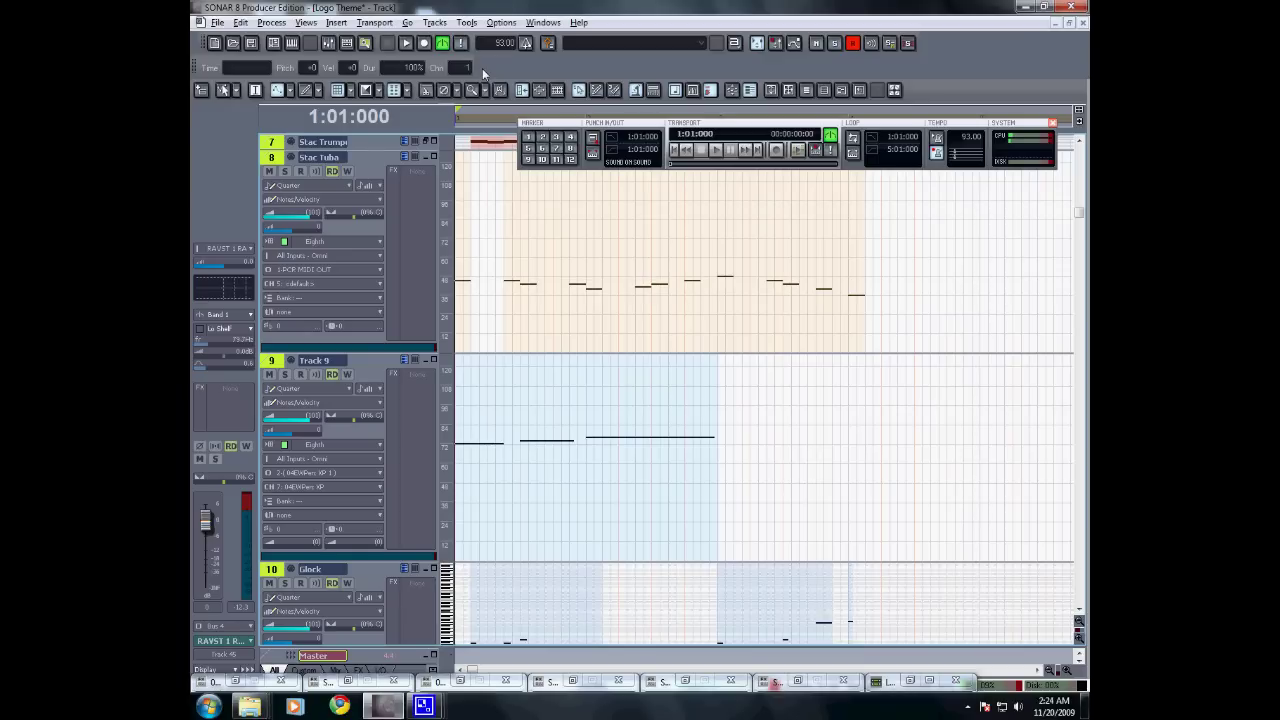
pyautogui.hotkey('alt', '8')
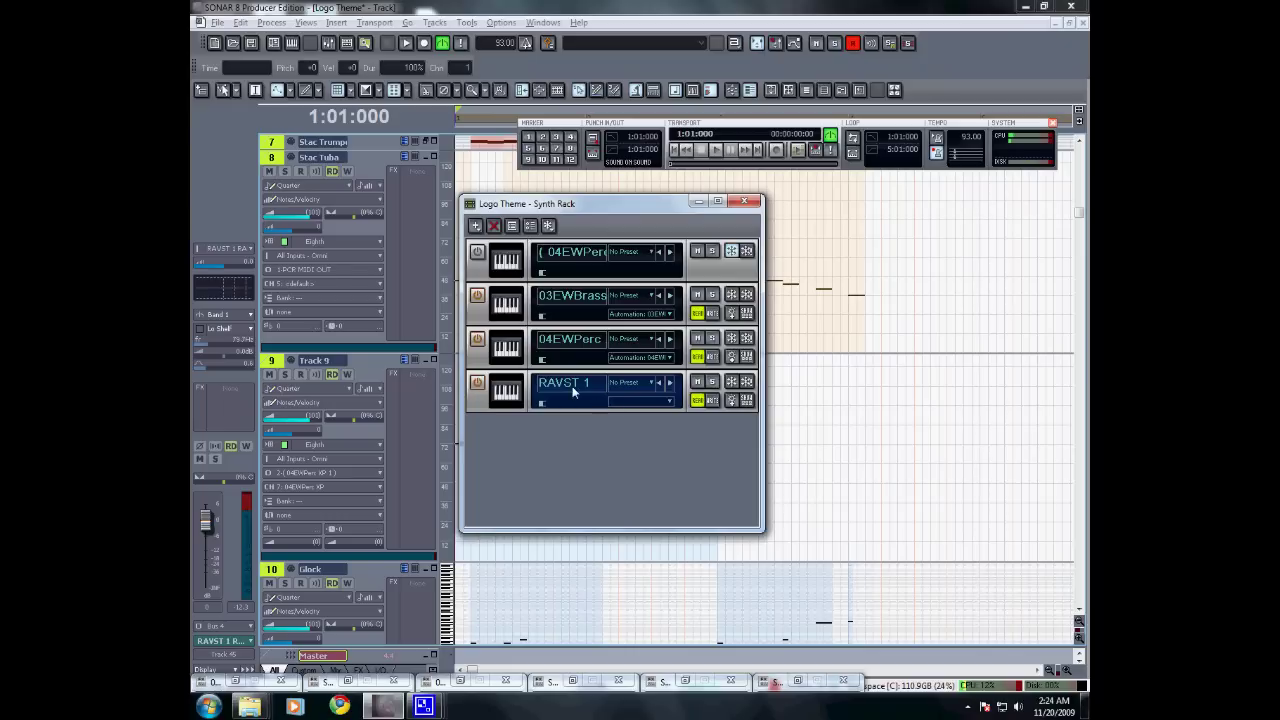
pyautogui.click(493, 225)
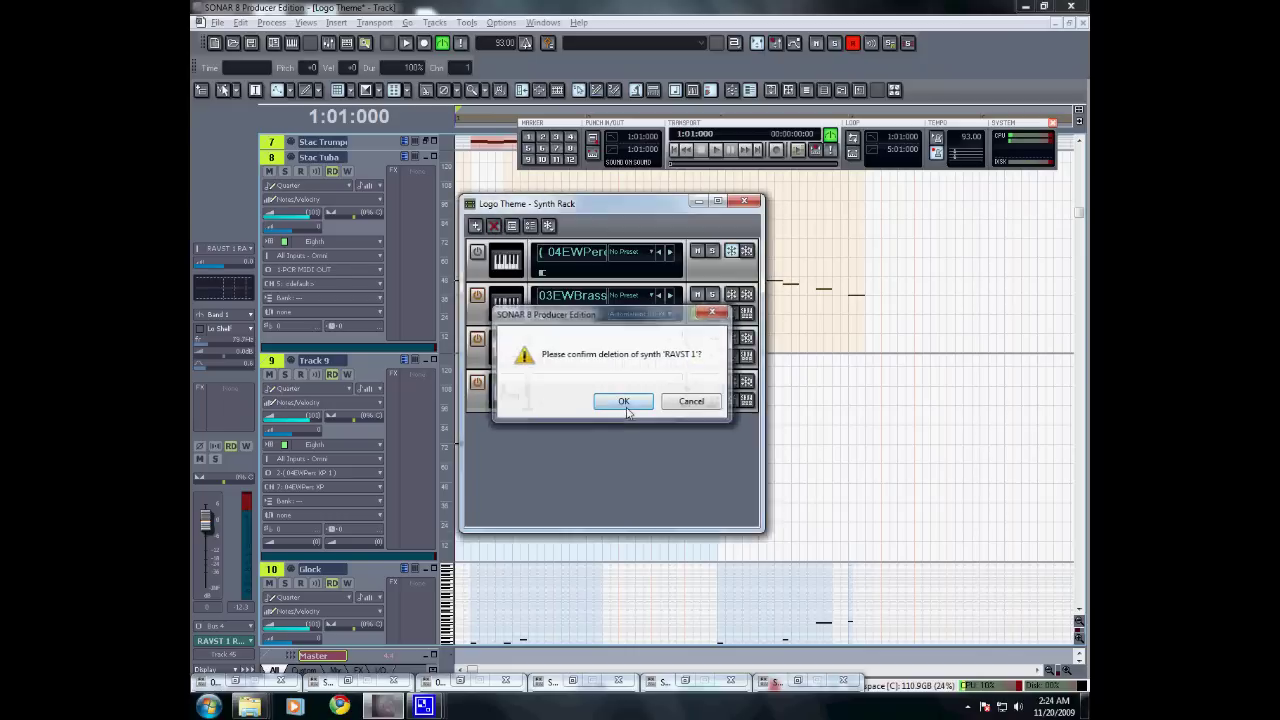
pyautogui.click(624, 404)
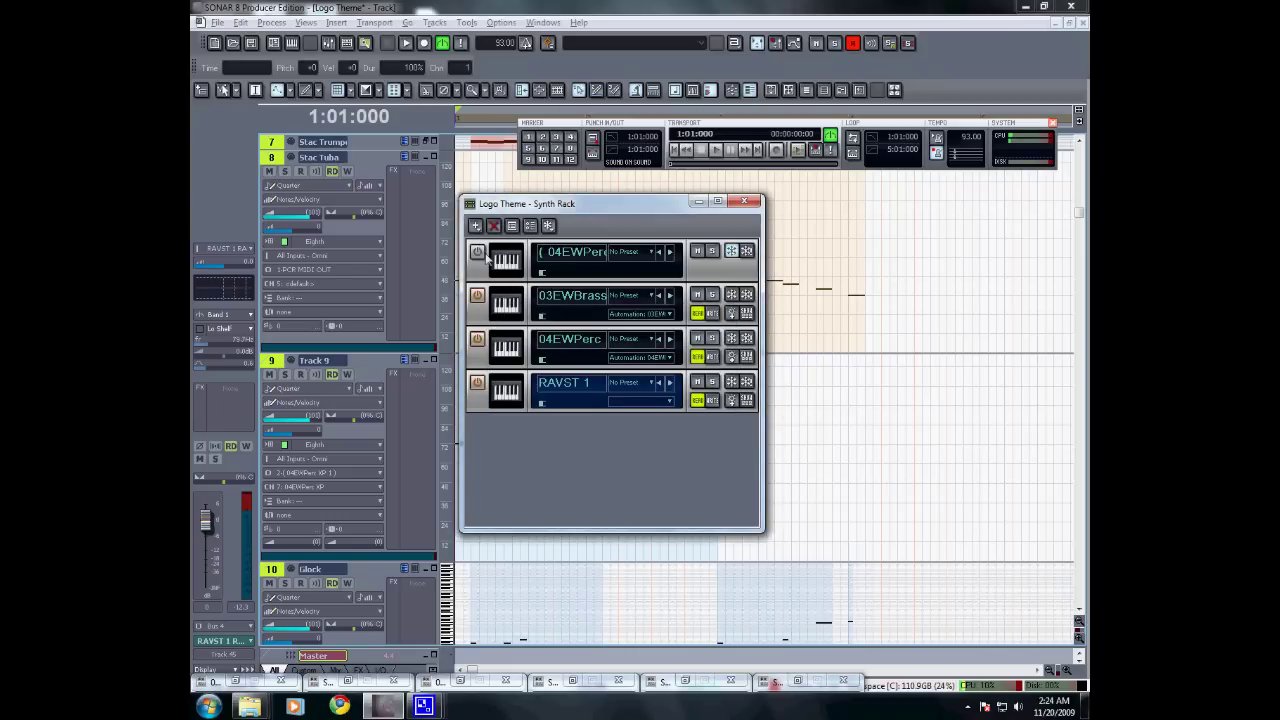
# Step: Choose RAVST from Soft Synths > vstplugins to insert into the rack
pyautogui.click(475, 226)
pyautogui.moveTo(530, 227)
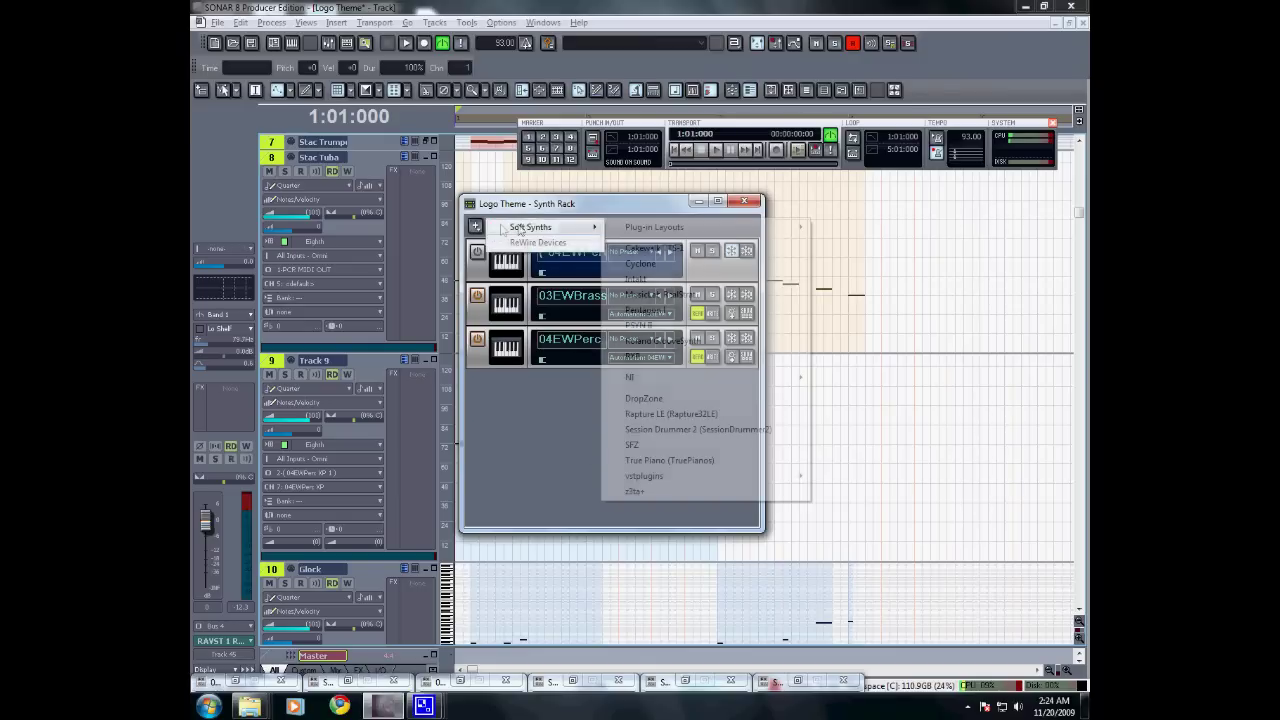
pyautogui.moveTo(725, 389)
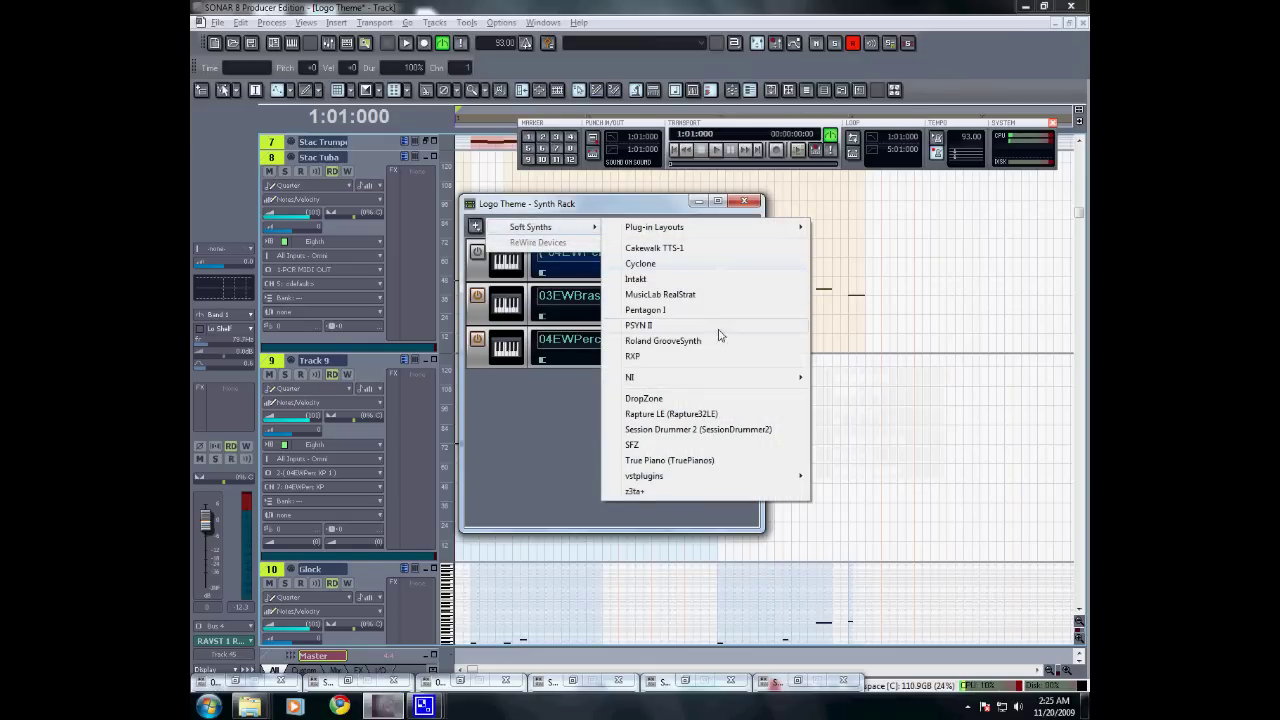
pyautogui.moveTo(720, 483)
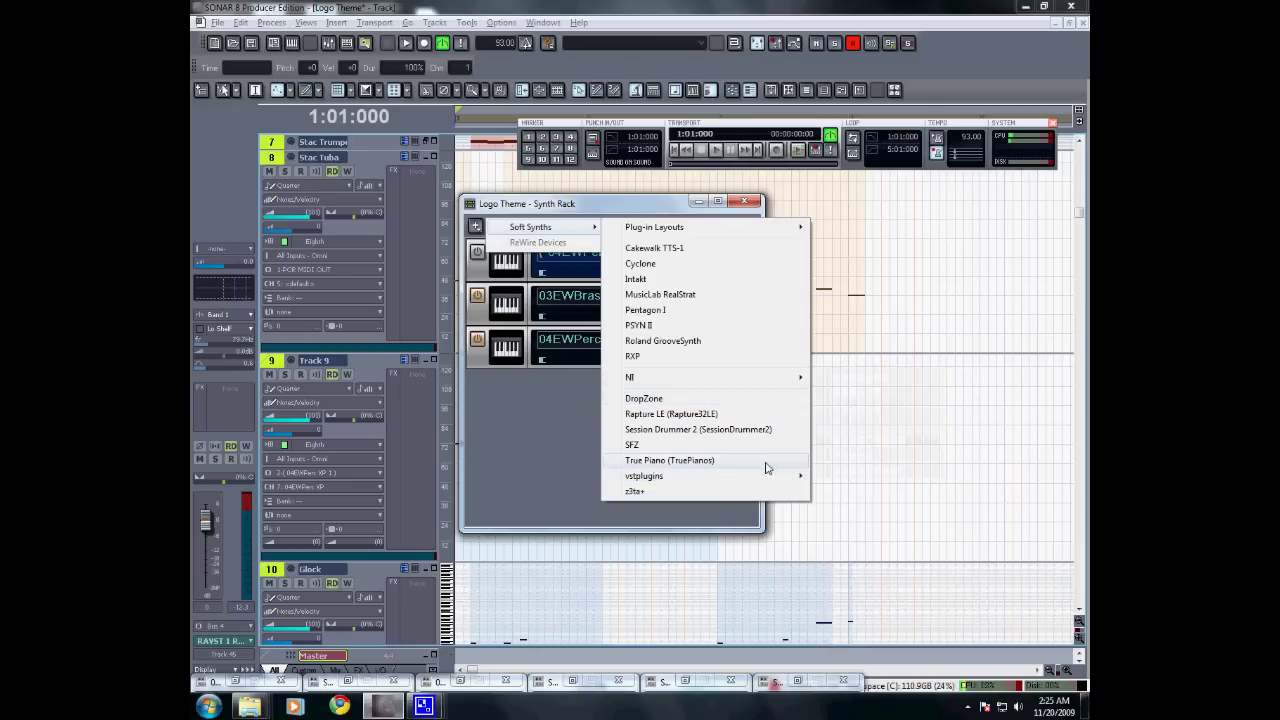
pyautogui.moveTo(766, 470)
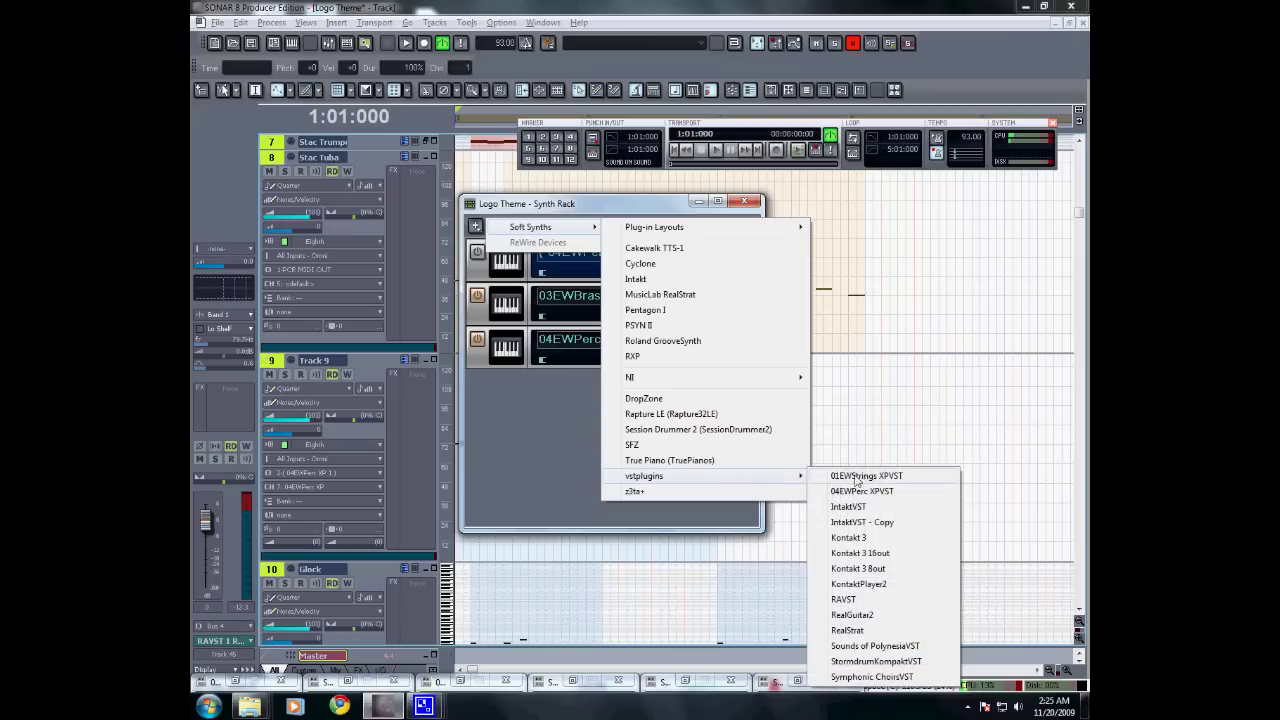
pyautogui.click(868, 614)
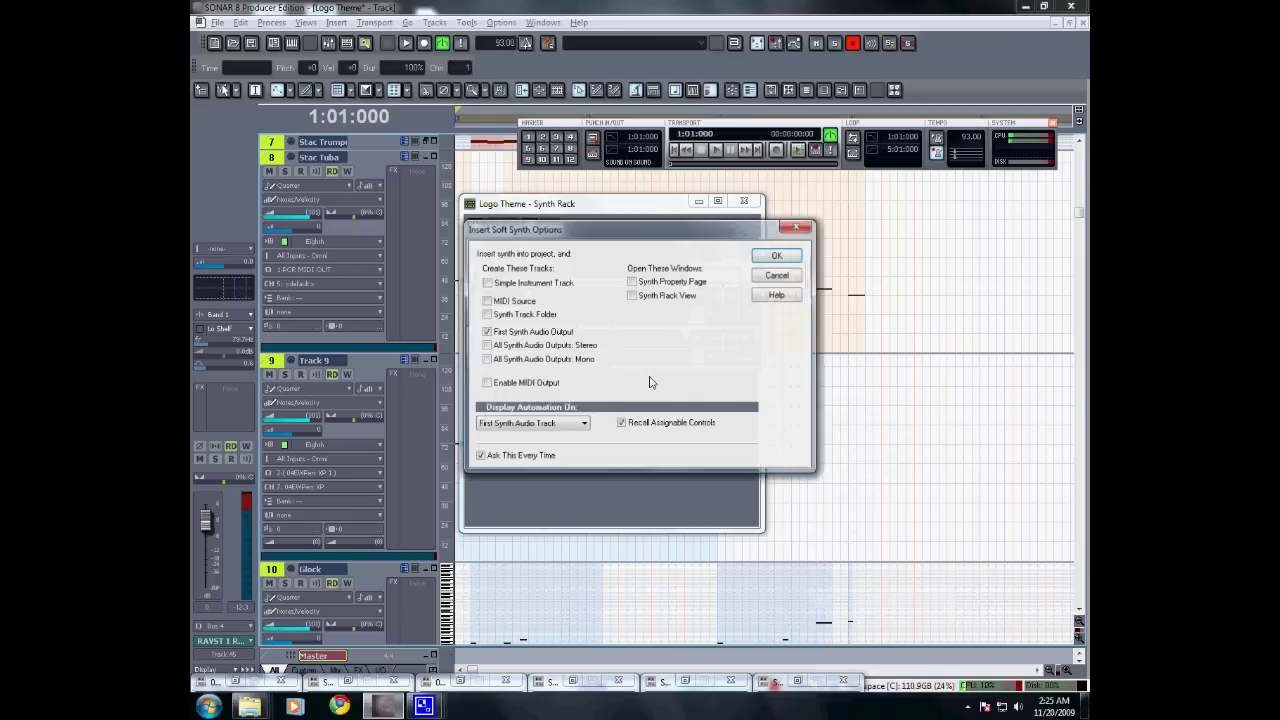
# Step: Insert RAVST 1 with default options, then hide the Synth Rack and Quantum Leap Ra windows
pyautogui.click(776, 256)
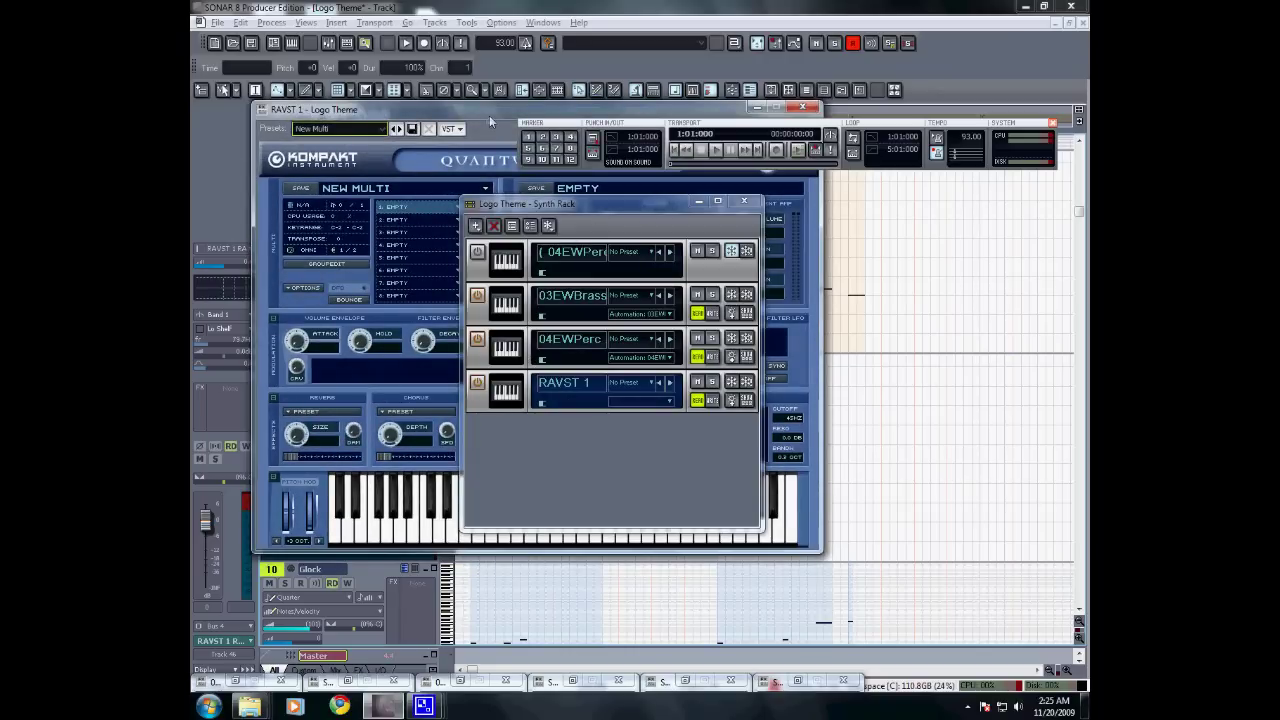
pyautogui.moveTo(489, 115); pyautogui.dragTo(658, 260)
pyautogui.click(698, 201)
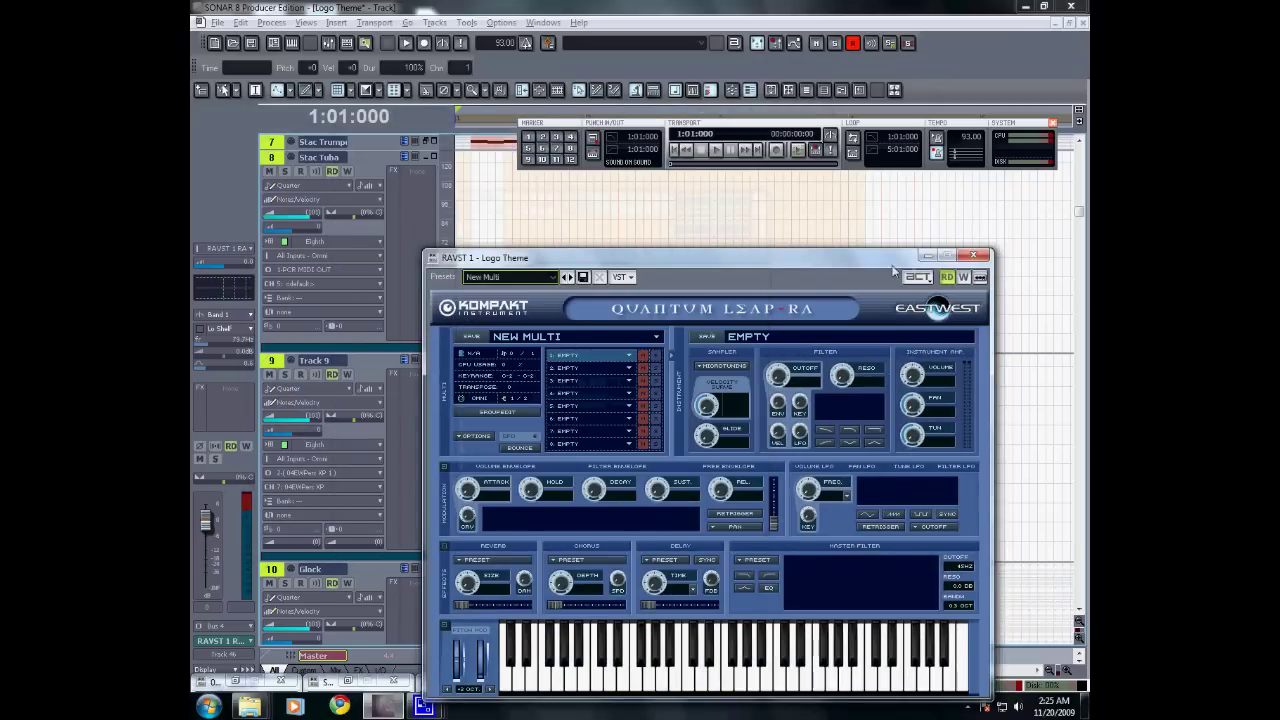
pyautogui.click(926, 256)
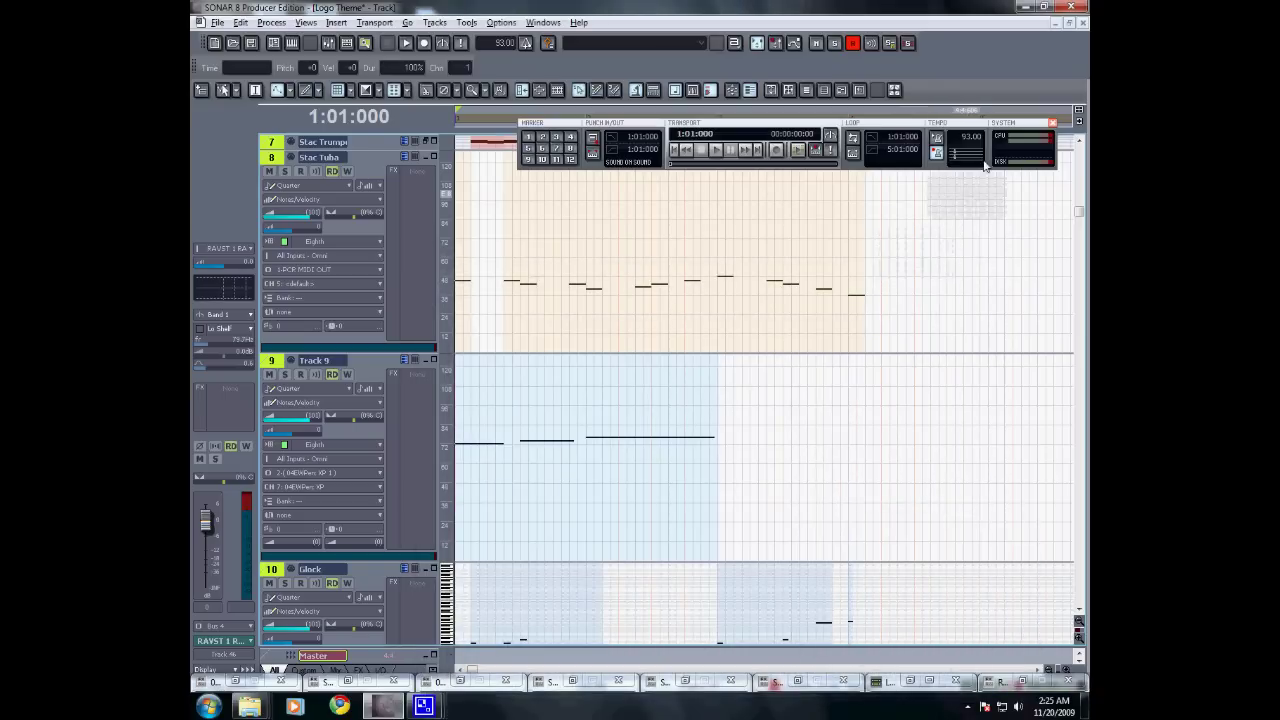
# Step: Minimize SONAR and move the CamStudio recorder window aside on the desktop
pyautogui.click(1018, 8)
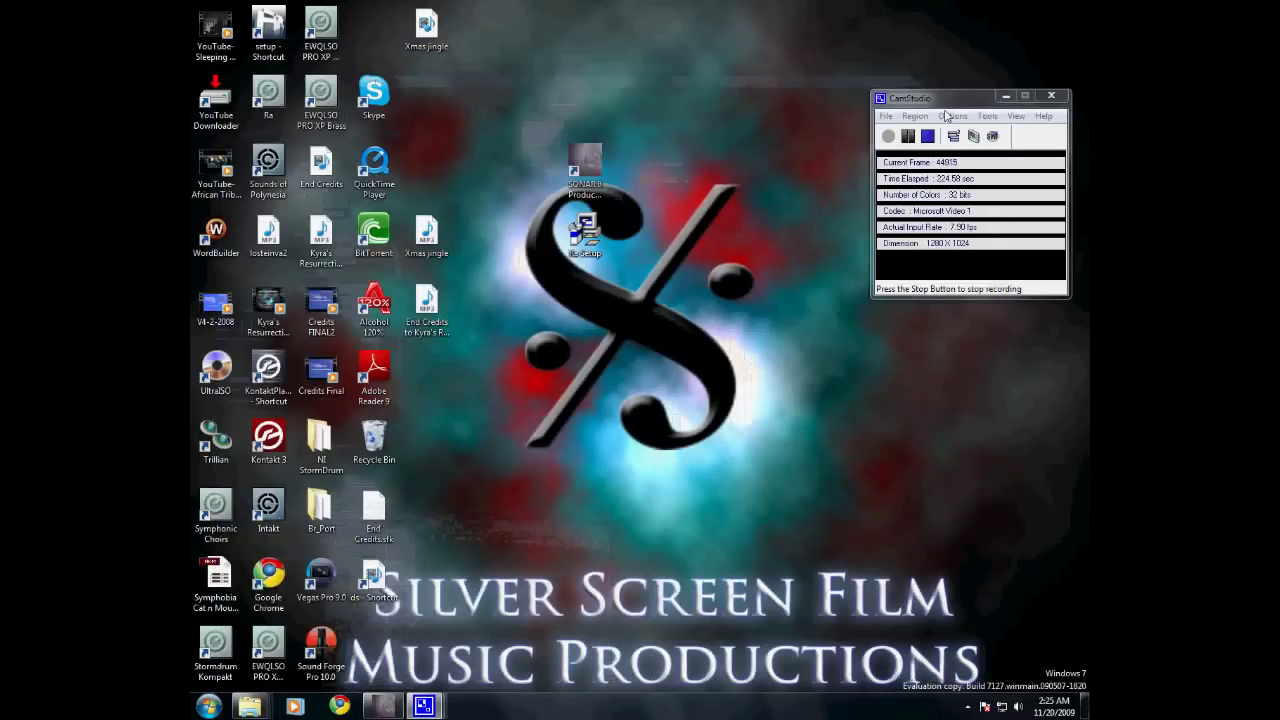
pyautogui.moveTo(950, 97); pyautogui.dragTo(845, 133)
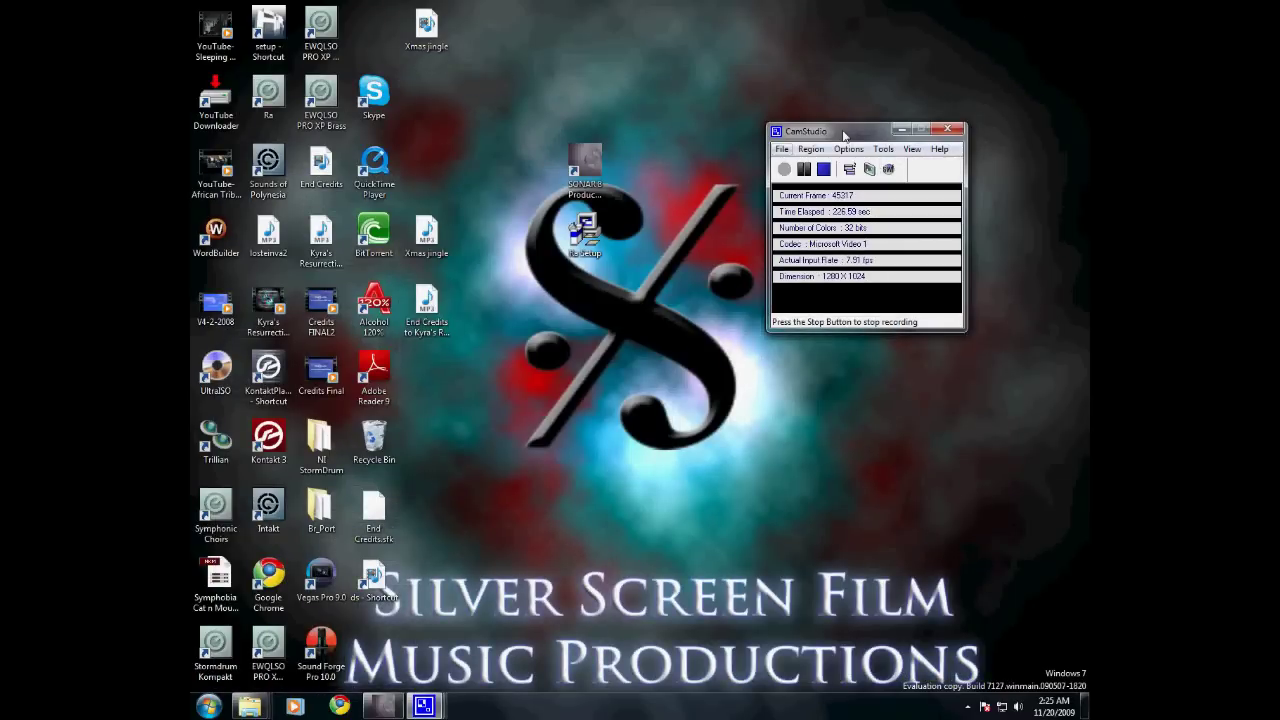